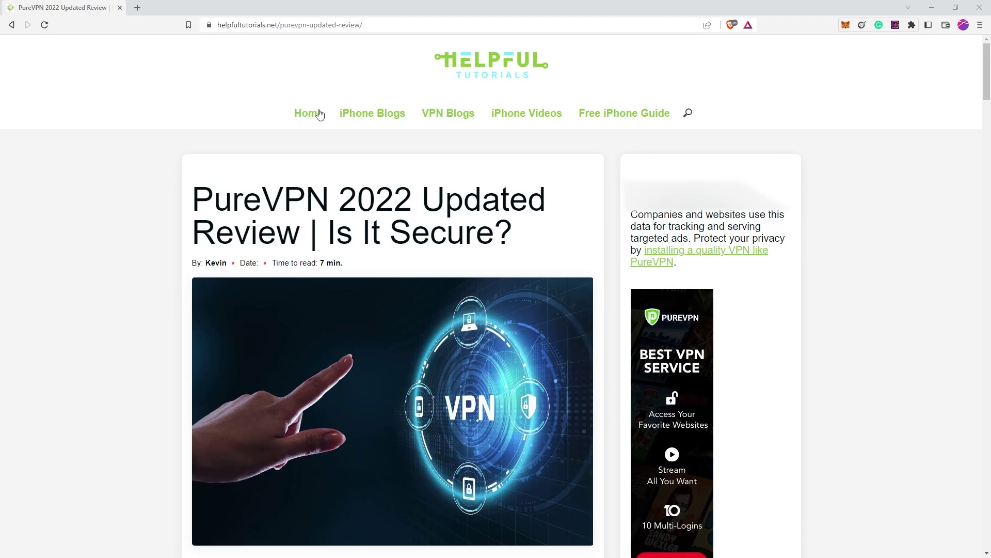
Step: View the free iPhone troubleshooting guide infographic, then go back to the PureVPN review
{"action": "left_click", "coordinate": [647, 122]}
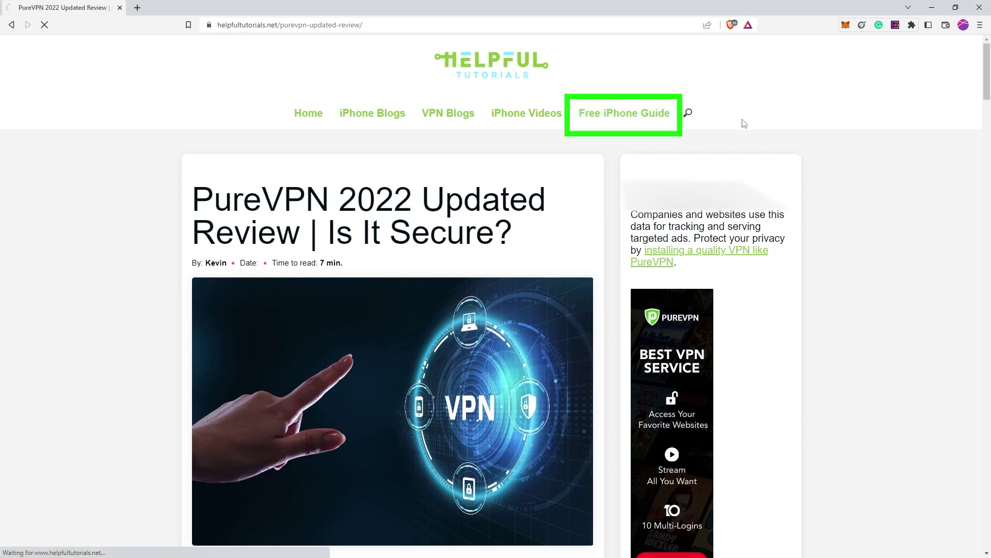
{"action": "scroll", "coordinate": [735, 214], "scroll_direction": "down", "scroll_amount": 5}
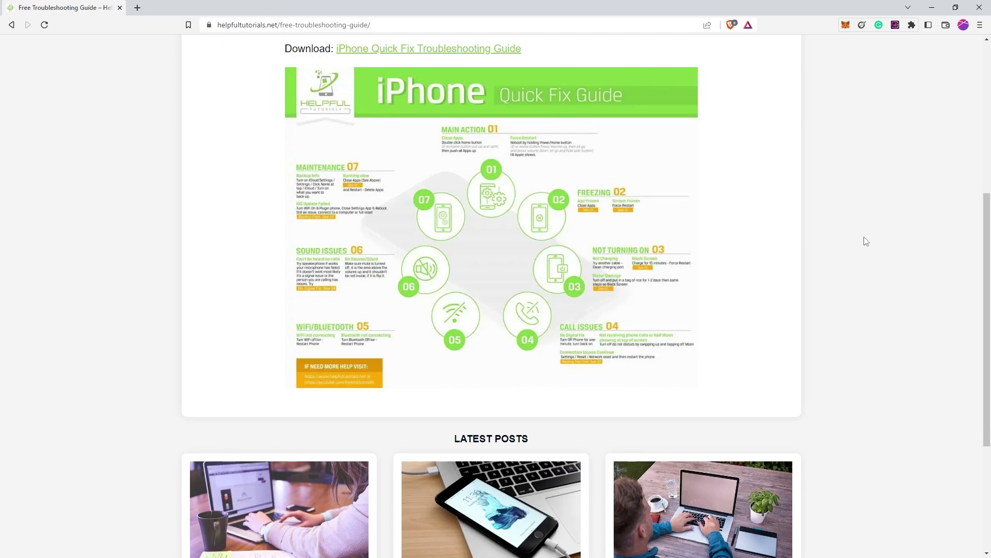
{"action": "scroll", "coordinate": [866, 242], "scroll_direction": "up", "scroll_amount": 6}
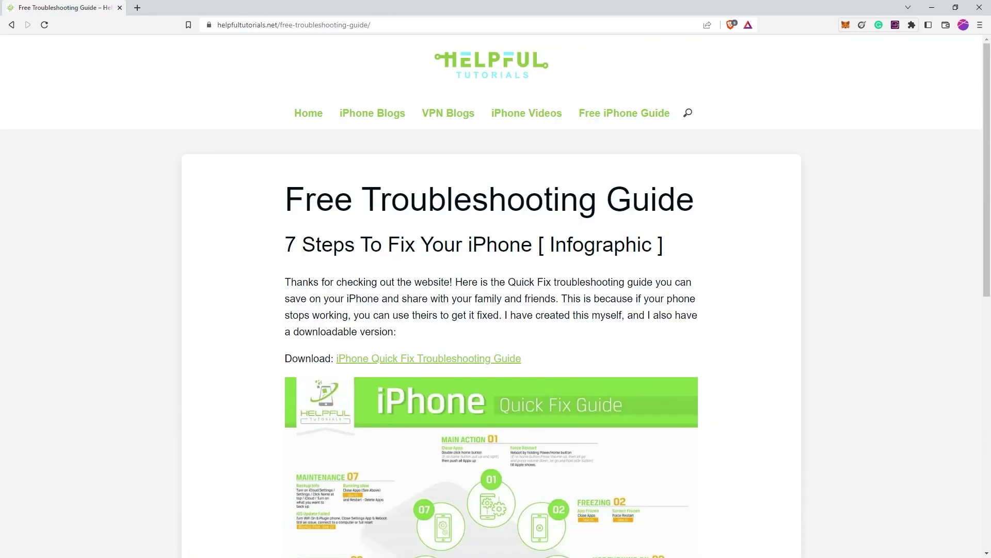
{"action": "key", "text": "alt+Left"}
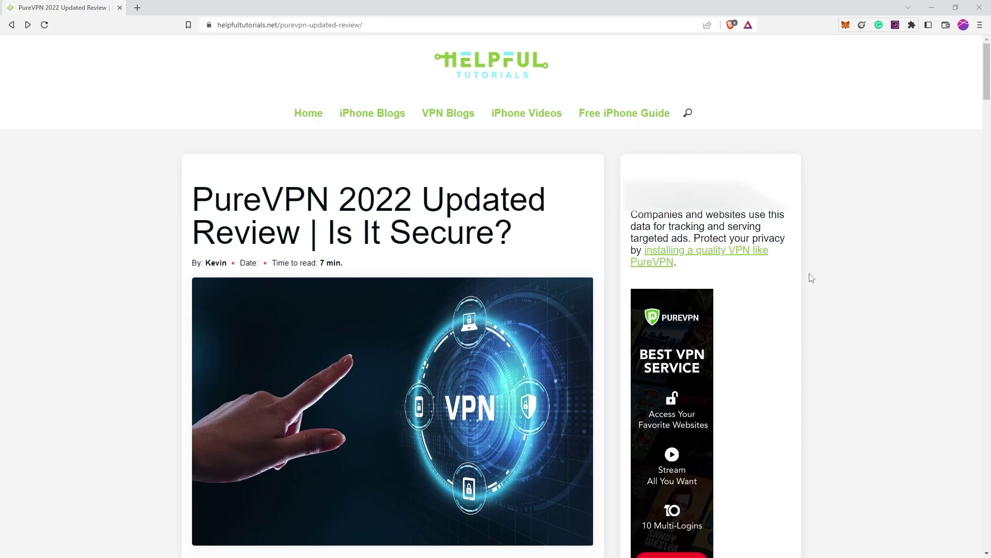
Step: Open the PureVPN offer from the review's ad and scroll through its features, reviews, plans and payment
{"action": "left_click", "coordinate": [680, 376]}
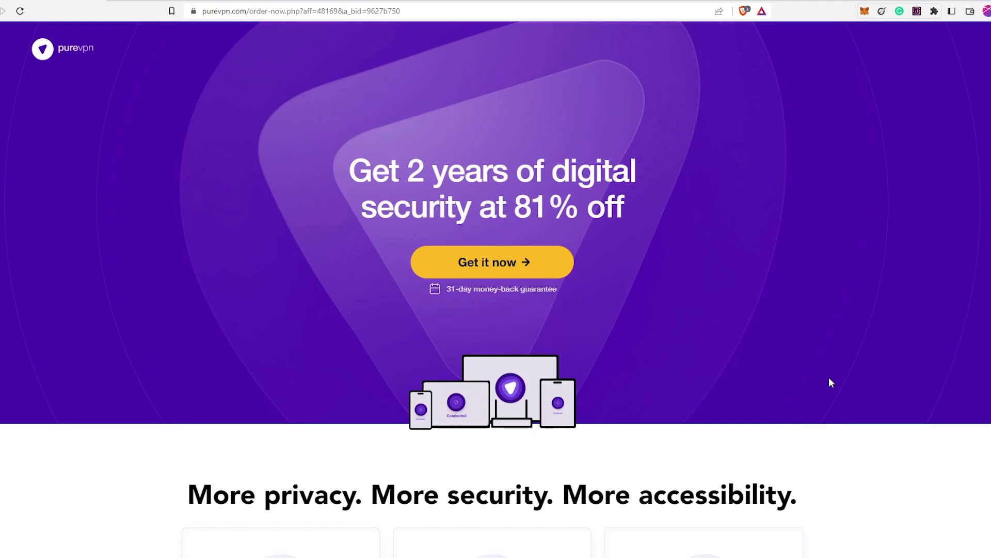
{"action": "scroll", "coordinate": [830, 382], "scroll_direction": "down", "scroll_amount": 5}
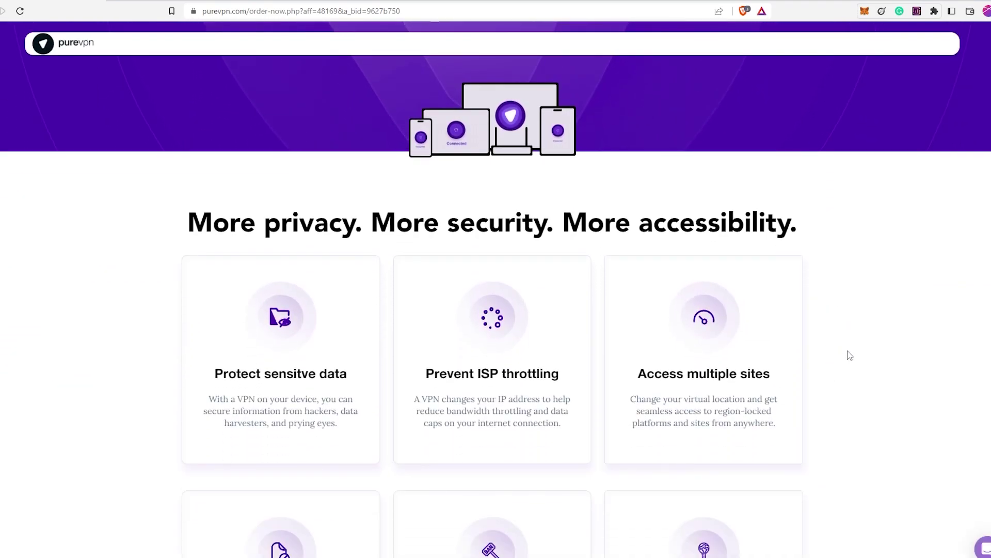
{"action": "scroll", "coordinate": [847, 355], "scroll_direction": "down", "scroll_amount": 2}
{"action": "scroll", "coordinate": [852, 349], "scroll_direction": "down", "scroll_amount": 1}
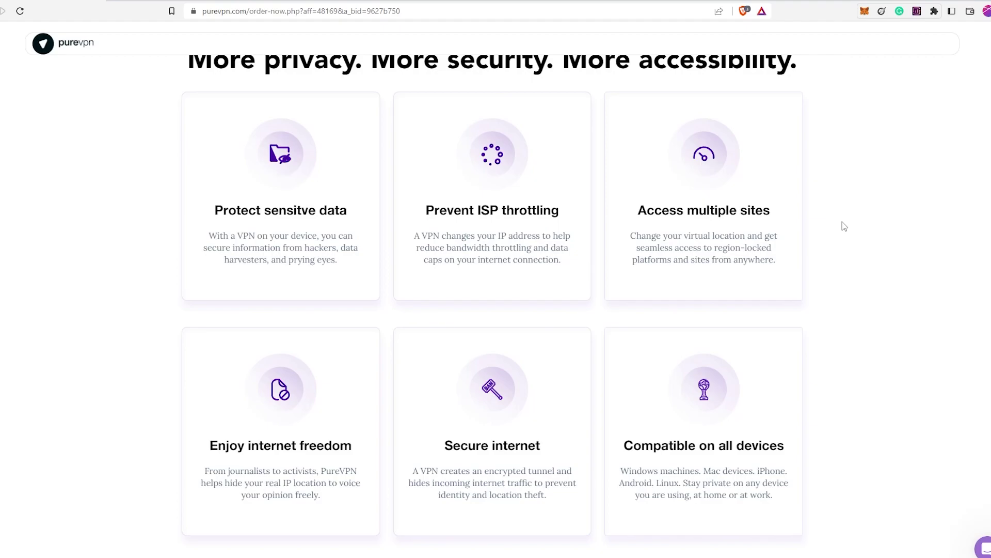
{"action": "scroll", "coordinate": [836, 228], "scroll_direction": "down", "scroll_amount": 8}
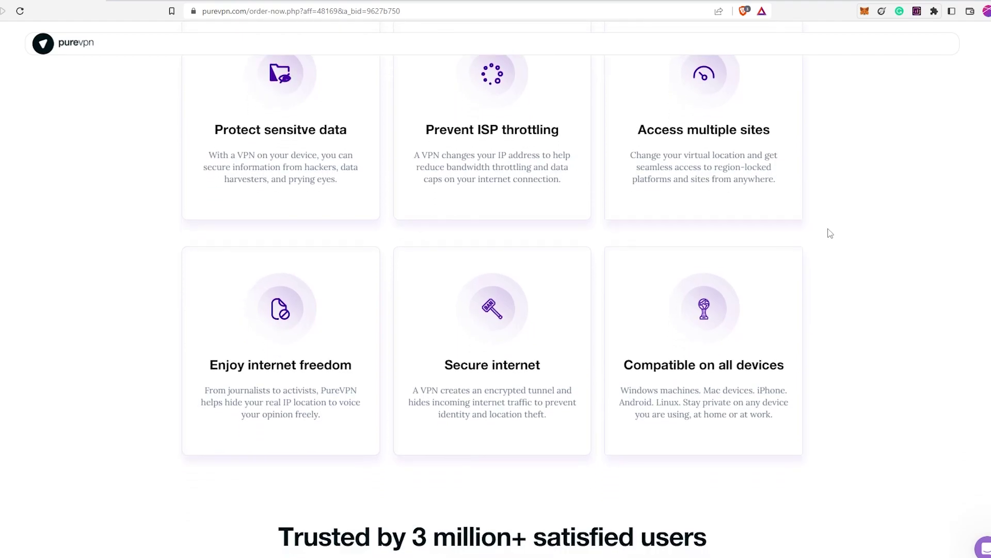
{"action": "scroll", "coordinate": [898, 203], "scroll_direction": "down", "scroll_amount": 4}
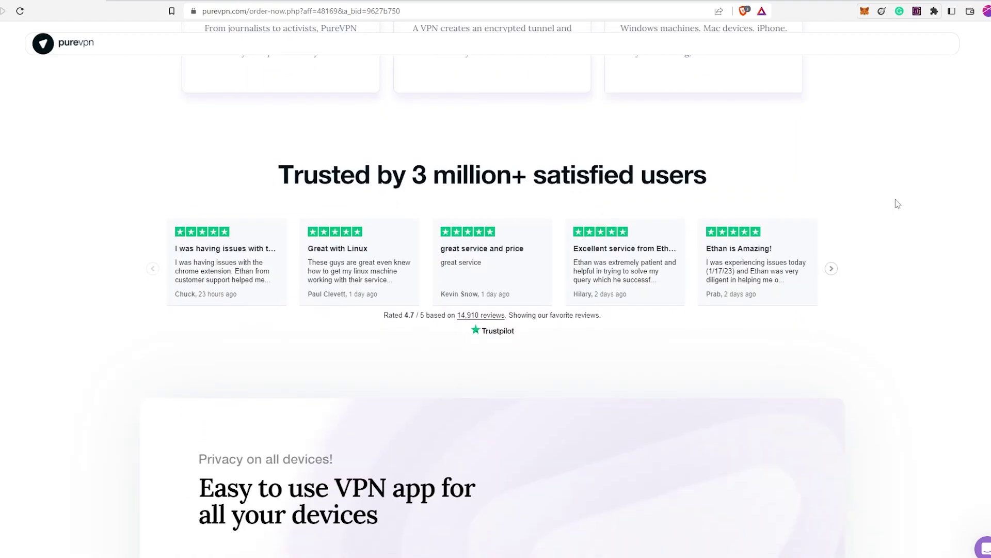
{"action": "scroll", "coordinate": [898, 203], "scroll_direction": "down", "scroll_amount": 3}
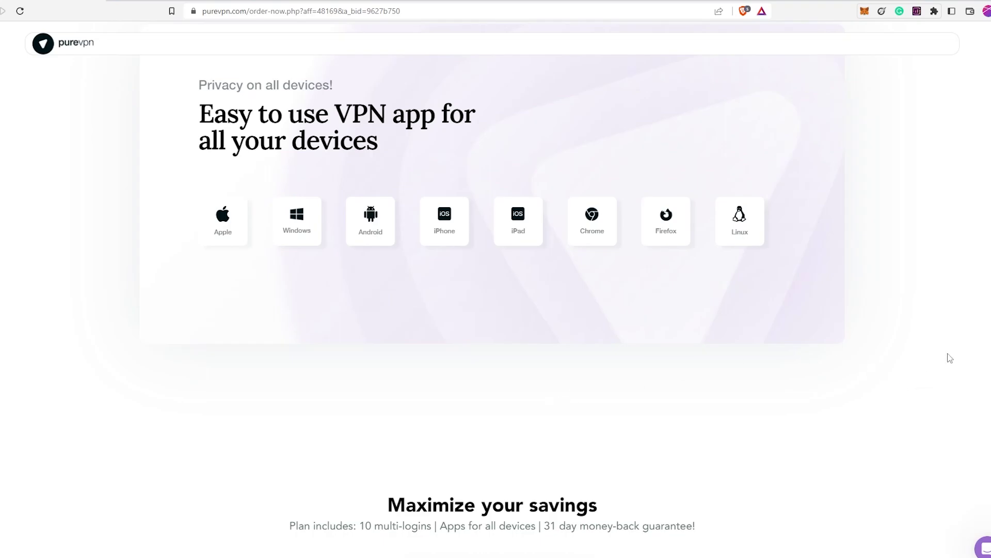
{"action": "scroll", "coordinate": [925, 333], "scroll_direction": "down", "scroll_amount": 8}
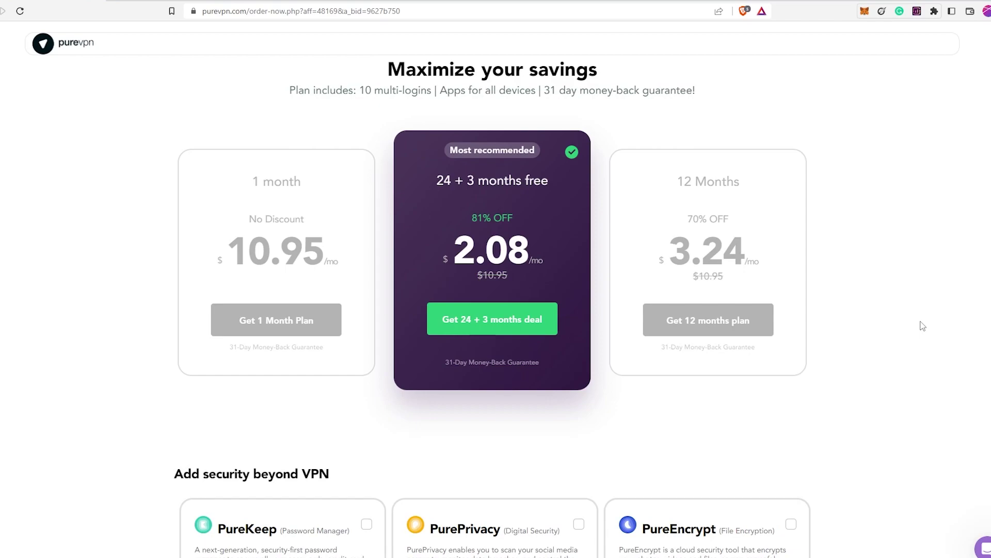
{"action": "scroll", "coordinate": [906, 325], "scroll_direction": "down", "scroll_amount": 6}
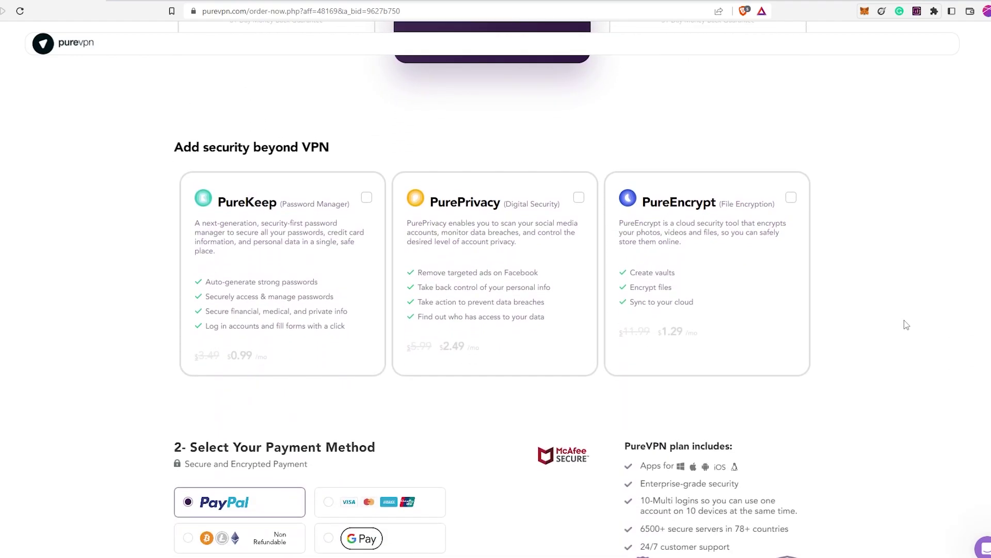
{"action": "scroll", "coordinate": [906, 324], "scroll_direction": "down", "scroll_amount": 5}
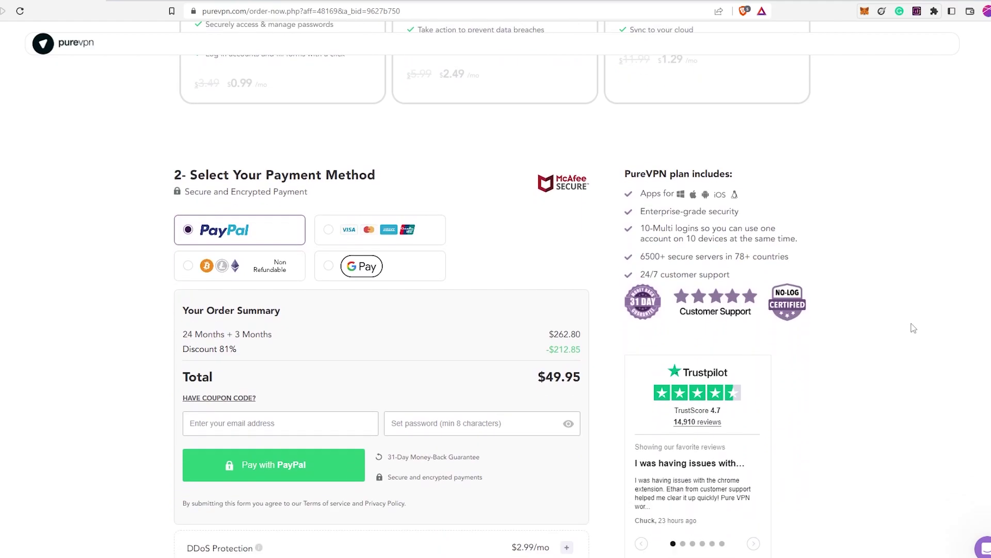
{"action": "scroll", "coordinate": [914, 328], "scroll_direction": "up", "scroll_amount": 13}
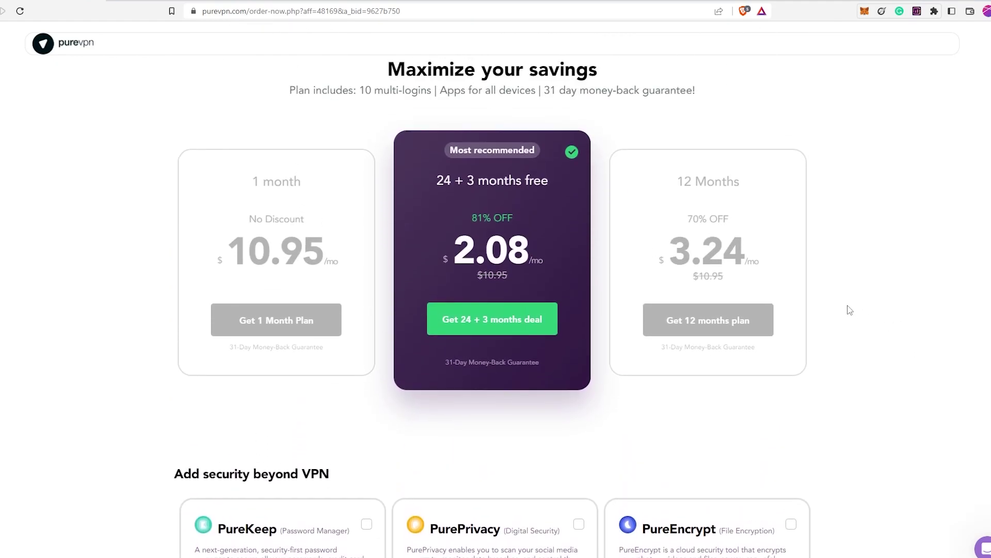
Step: Choose the 1-month plan at $10.95 and continue to its payment form
{"action": "left_click", "coordinate": [304, 263]}
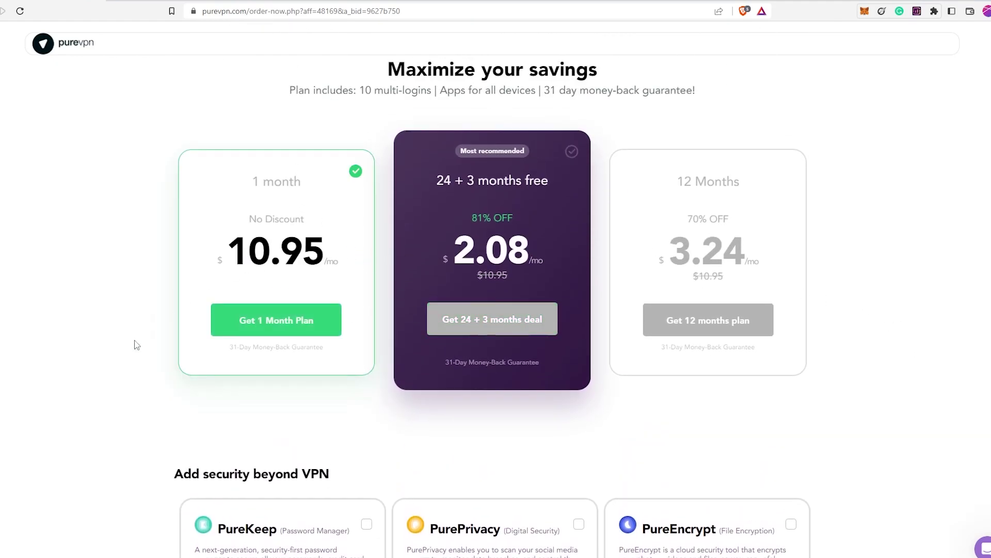
{"action": "left_click", "coordinate": [257, 320]}
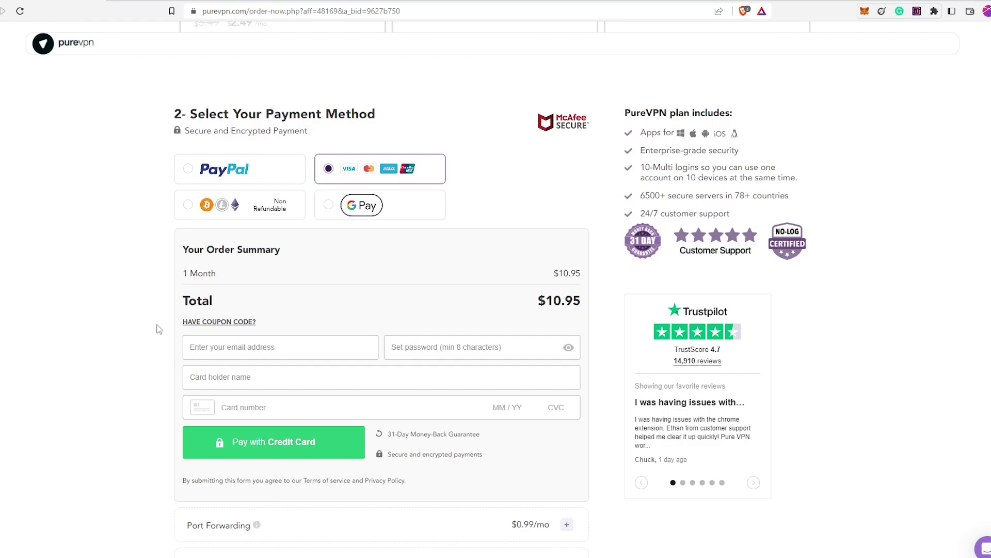
{"action": "scroll", "coordinate": [159, 329], "scroll_direction": "down", "scroll_amount": 3}
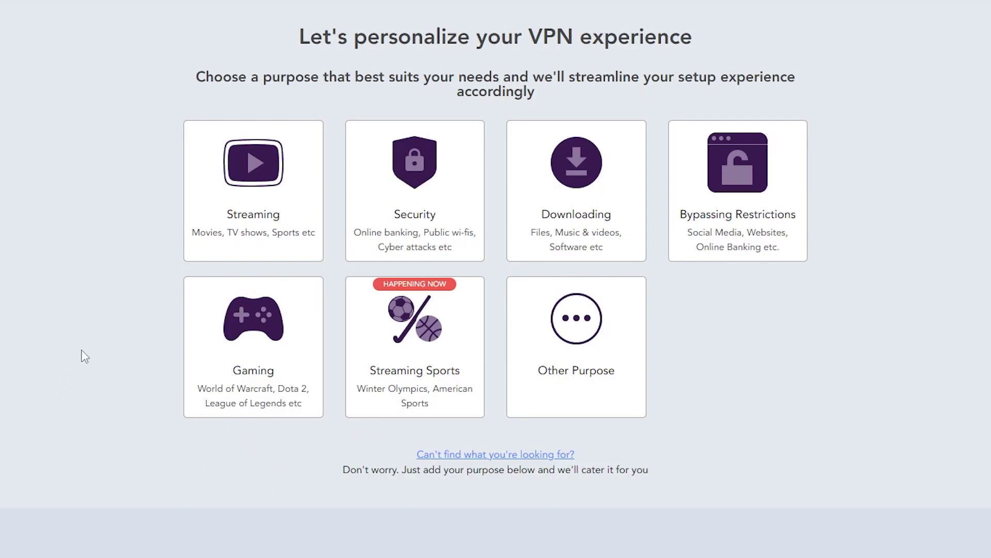
Step: Pick Security as what the VPN will be used for
{"action": "mouse_move", "coordinate": [397, 163]}
{"action": "left_click", "coordinate": [451, 206]}
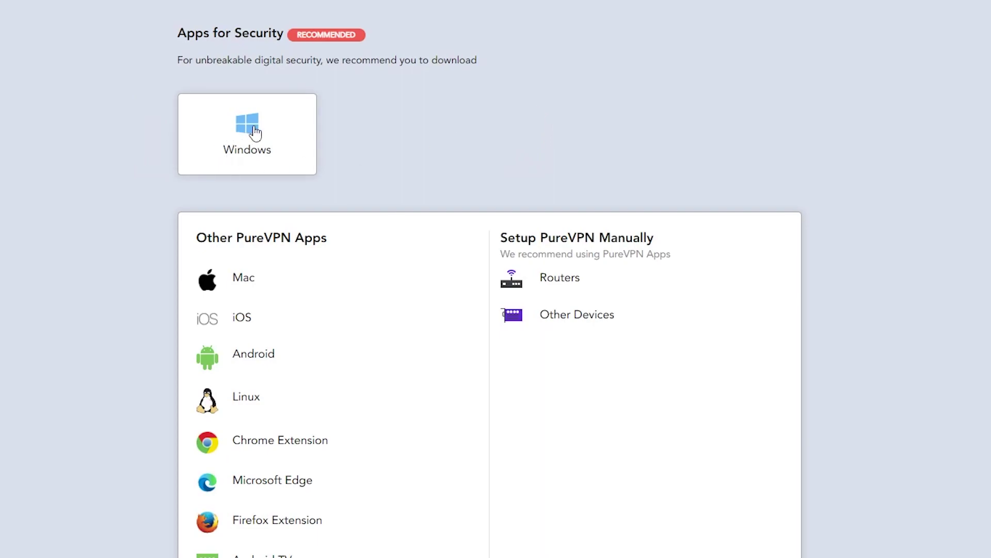
{"action": "scroll", "coordinate": [427, 108], "scroll_direction": "down", "scroll_amount": 1}
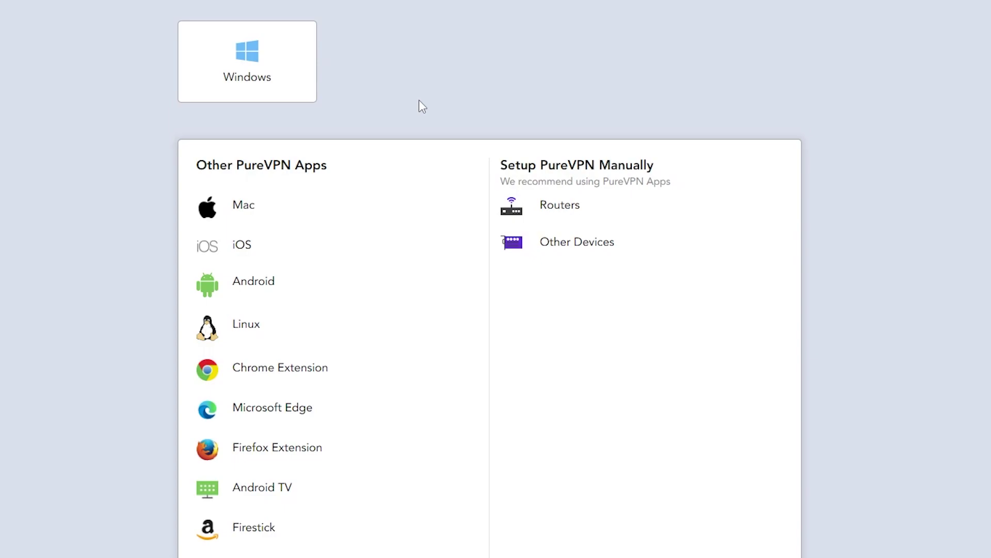
Step: Download the Windows app and launch purevpn_setup.exe from the download bar
{"action": "left_click", "coordinate": [243, 47]}
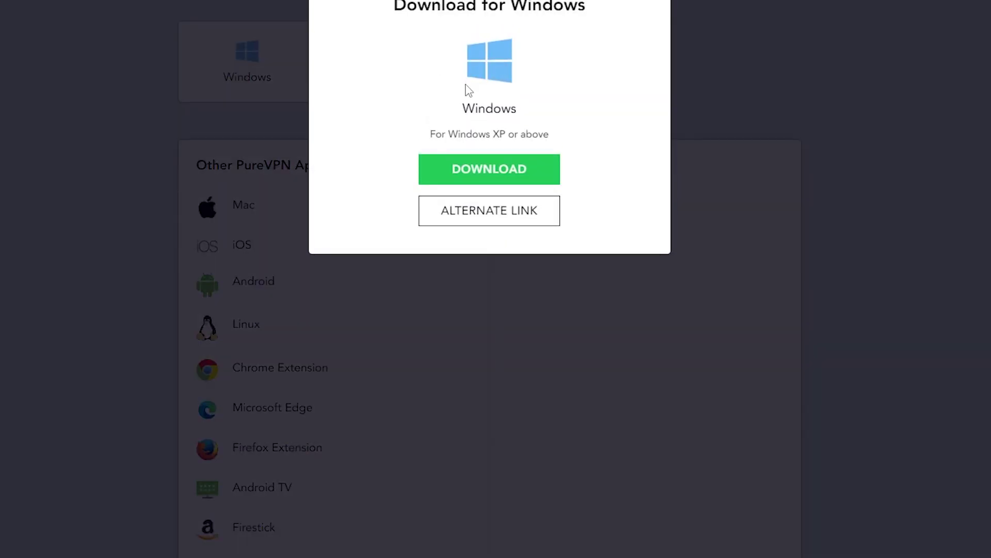
{"action": "left_click", "coordinate": [472, 172]}
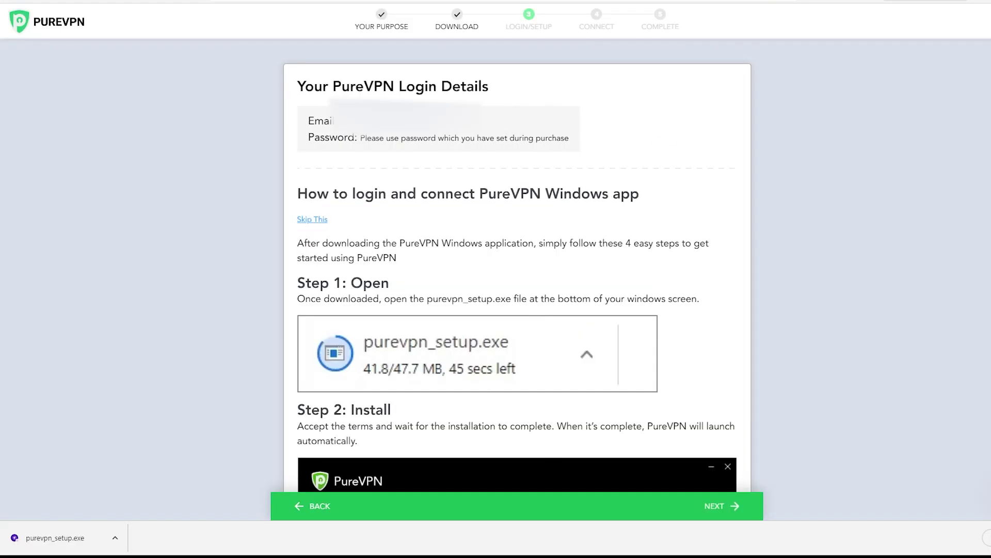
{"action": "left_click", "coordinate": [72, 532]}
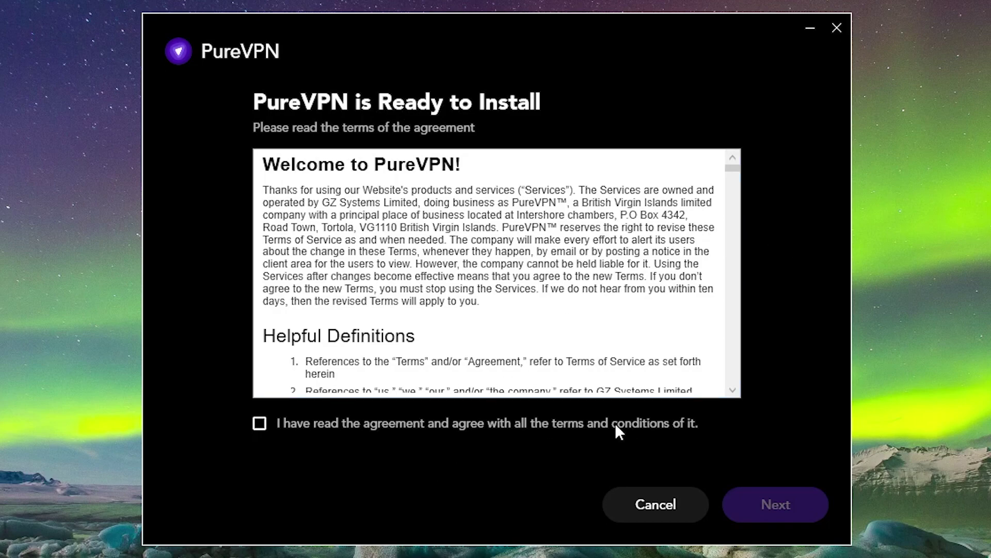
Step: Accept the terms and install PureVPN in the default Program Files folder
{"action": "left_click", "coordinate": [258, 422]}
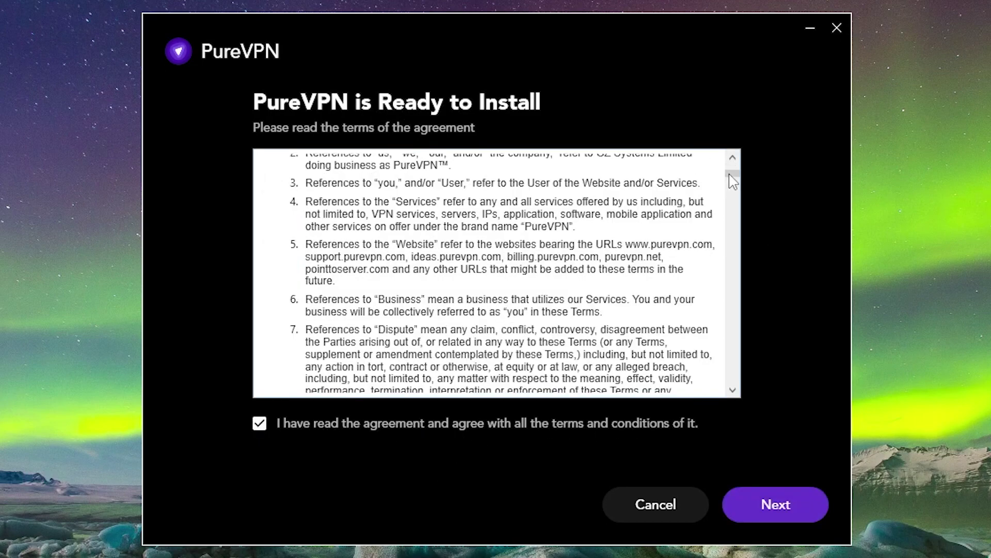
{"action": "scroll", "coordinate": [736, 299], "scroll_direction": "down", "scroll_amount": 10}
{"action": "left_click_drag", "start_coordinate": [732, 190], "coordinate": [752, 446]}
{"action": "left_click", "coordinate": [761, 507]}
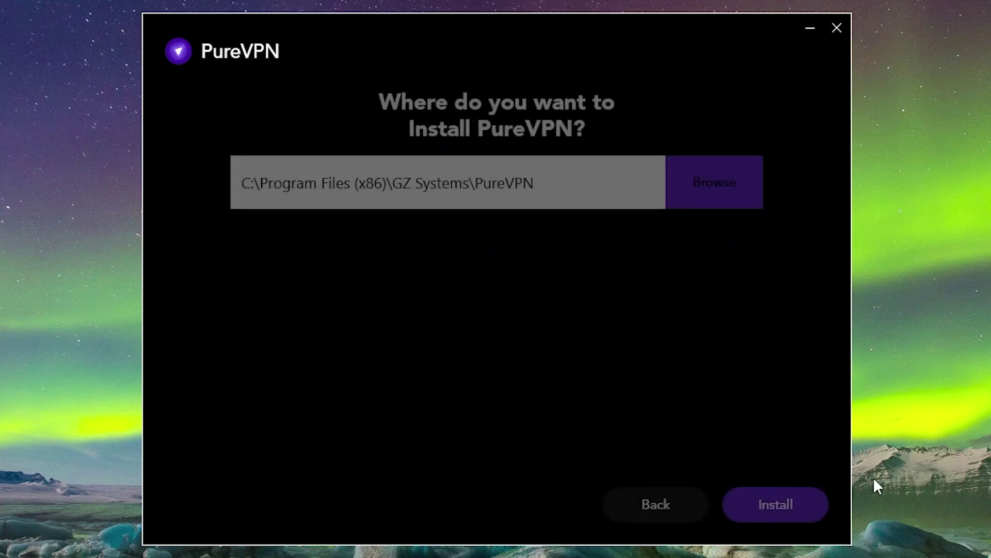
{"action": "left_click", "coordinate": [773, 514]}
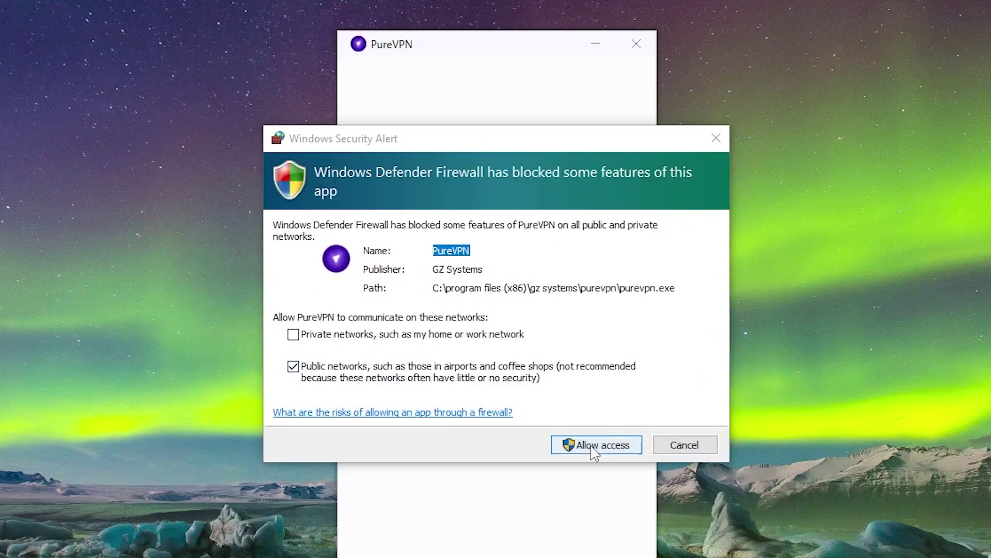
Step: Allow PureVPN through the firewall, sign in with an existing account, and open Settings
{"action": "left_click", "coordinate": [593, 447]}
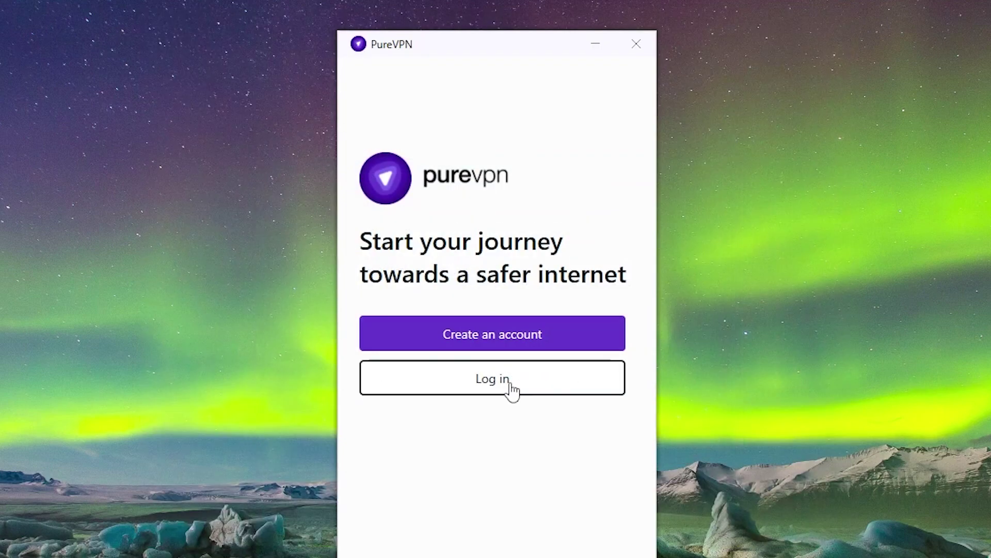
{"action": "left_click", "coordinate": [511, 391]}
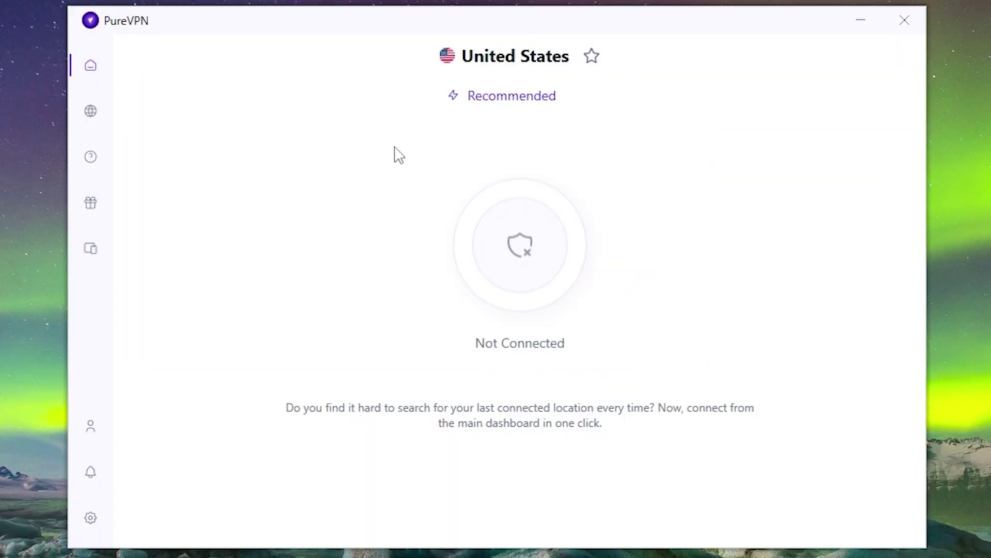
{"action": "left_click", "coordinate": [89, 522]}
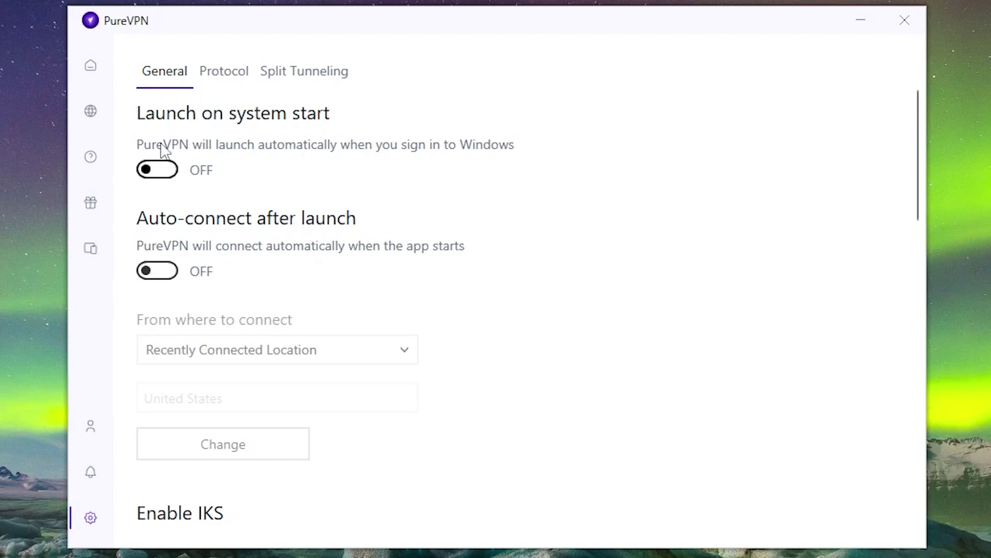
Step: Scroll through the General settings to review launch and auto-connect options
{"action": "scroll", "coordinate": [483, 285], "scroll_direction": "down", "scroll_amount": 2}
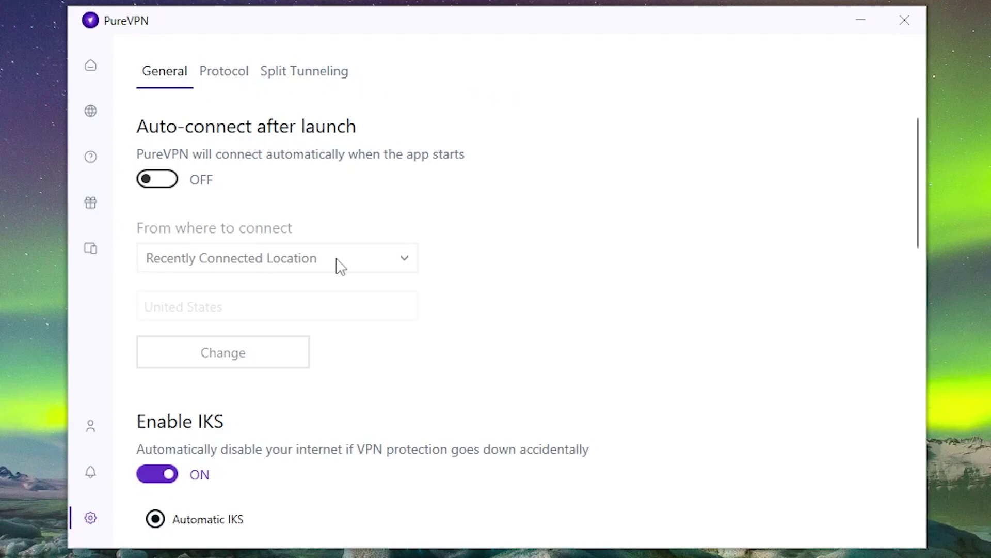
{"action": "scroll", "coordinate": [511, 270], "scroll_direction": "down", "scroll_amount": 6}
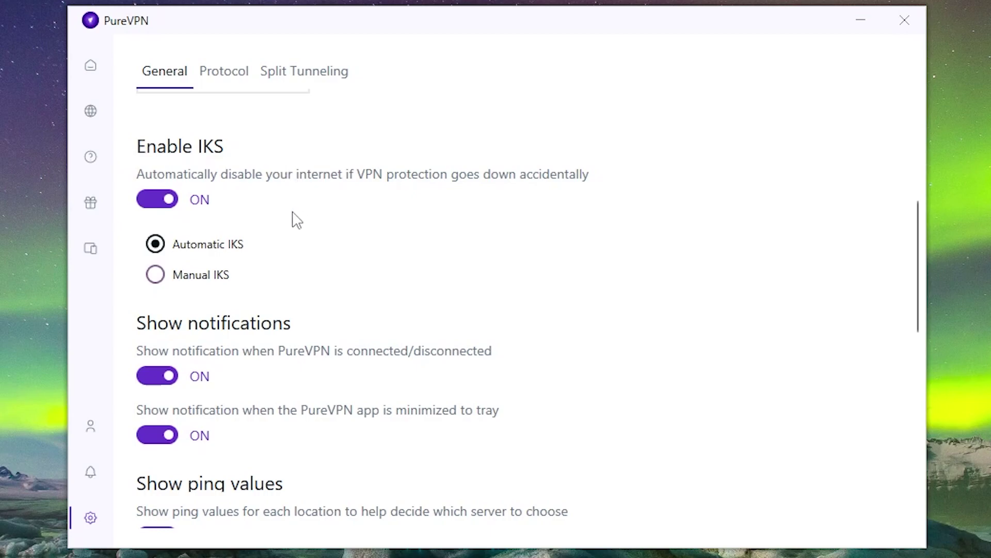
{"action": "scroll", "coordinate": [526, 190], "scroll_direction": "down", "scroll_amount": 2}
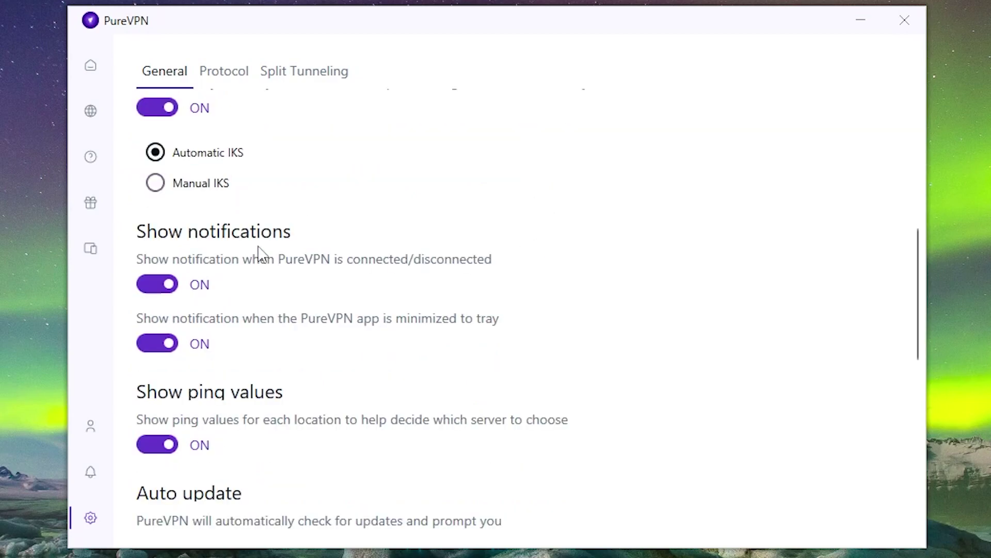
{"action": "scroll", "coordinate": [341, 246], "scroll_direction": "down", "scroll_amount": 2}
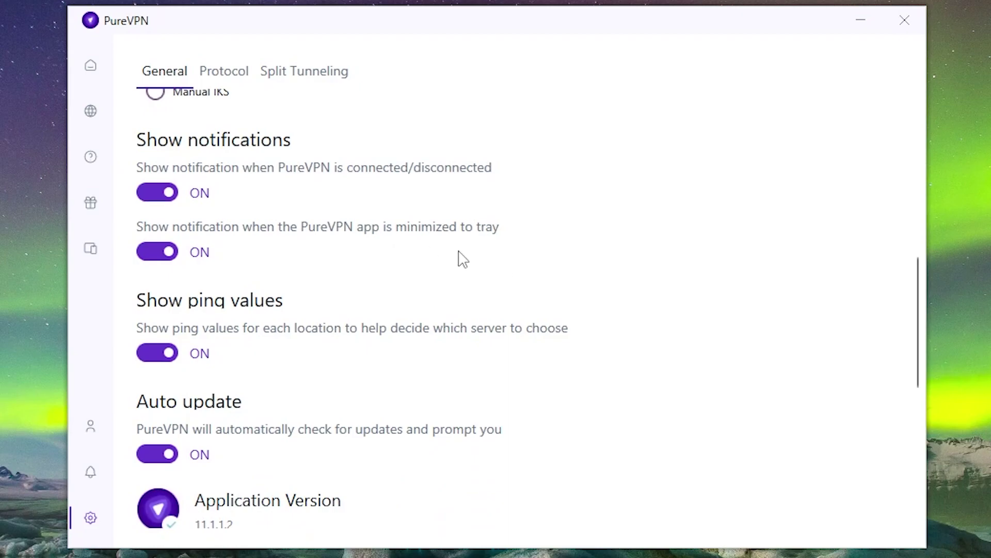
{"action": "scroll", "coordinate": [463, 258], "scroll_direction": "down", "scroll_amount": 2}
{"action": "scroll", "coordinate": [460, 253], "scroll_direction": "down", "scroll_amount": 1}
{"action": "scroll", "coordinate": [509, 230], "scroll_direction": "down", "scroll_amount": 3}
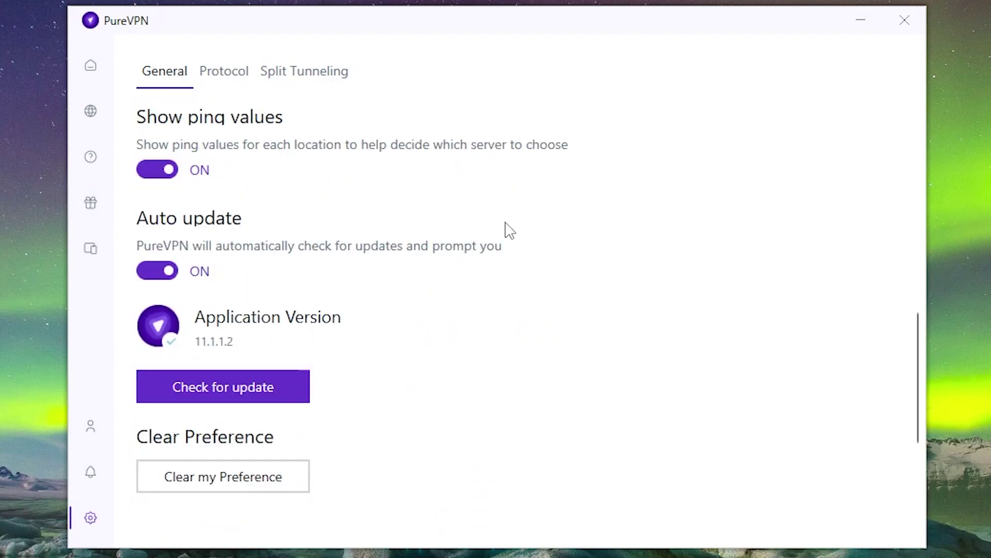
{"action": "scroll", "coordinate": [509, 231], "scroll_direction": "down", "scroll_amount": 4}
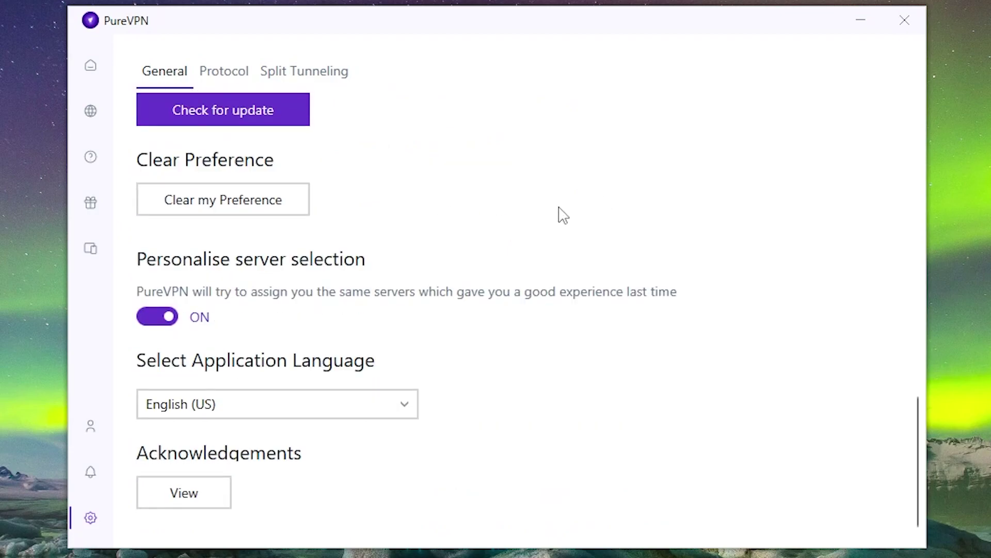
Step: Try switching the protocol to WireGuard, then cancel to keep automatic IKEv2 selection
{"action": "left_click", "coordinate": [224, 70]}
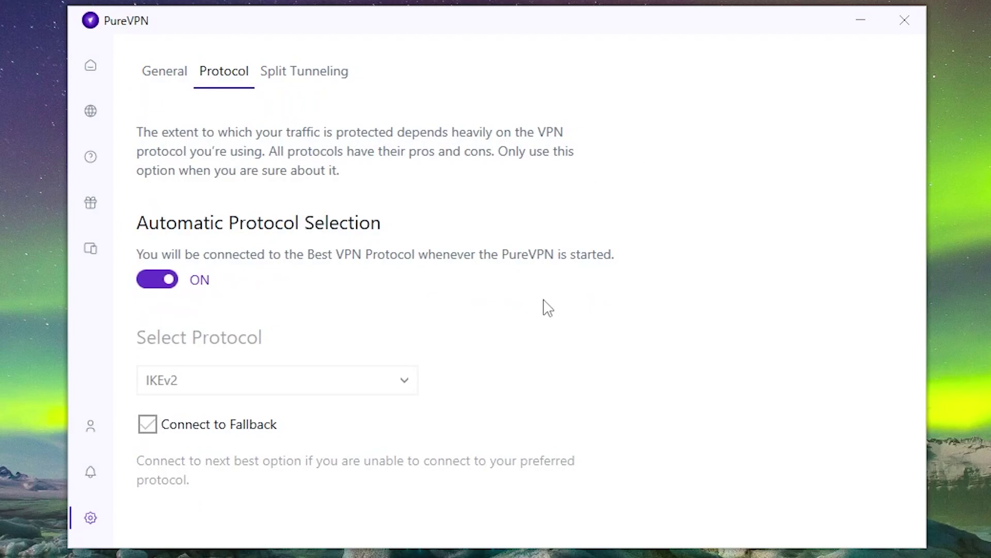
{"action": "left_click", "coordinate": [147, 284]}
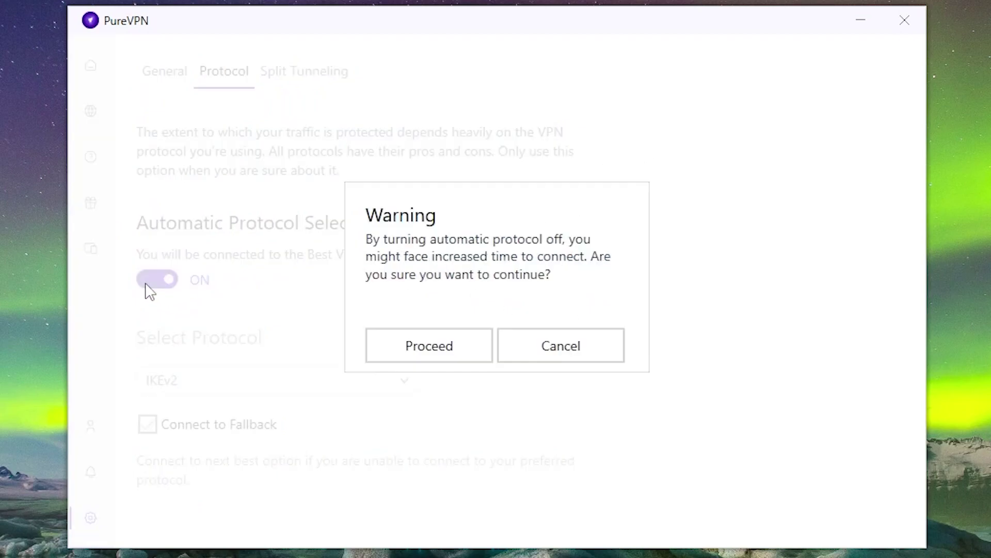
{"action": "left_click", "coordinate": [440, 349]}
{"action": "left_click", "coordinate": [304, 388]}
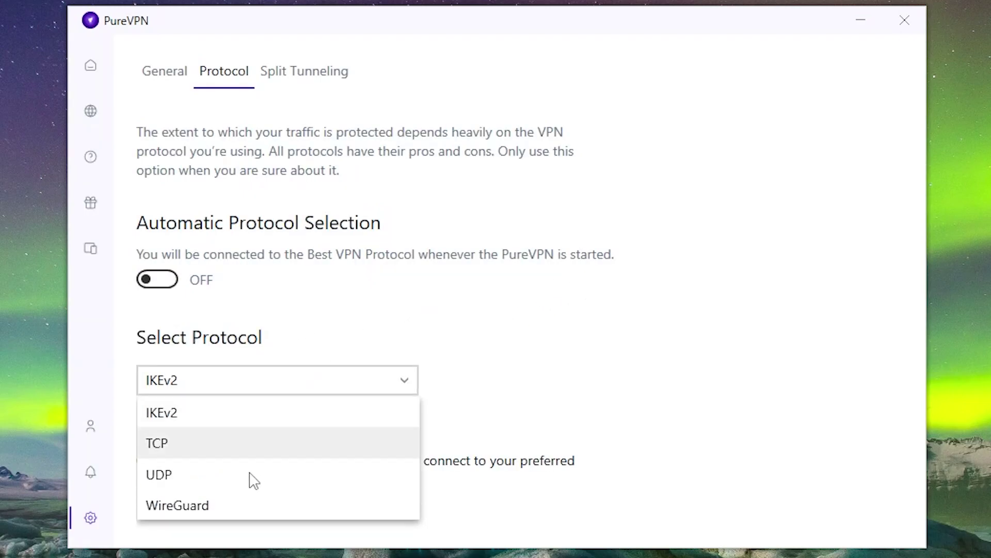
{"action": "left_click", "coordinate": [233, 505]}
{"action": "left_click", "coordinate": [522, 356]}
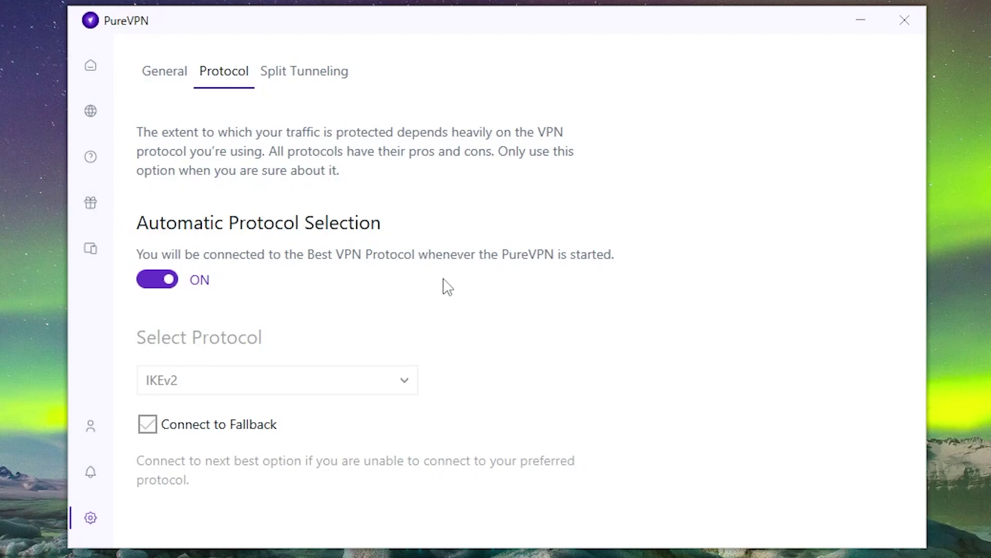
{"action": "left_click", "coordinate": [317, 71]}
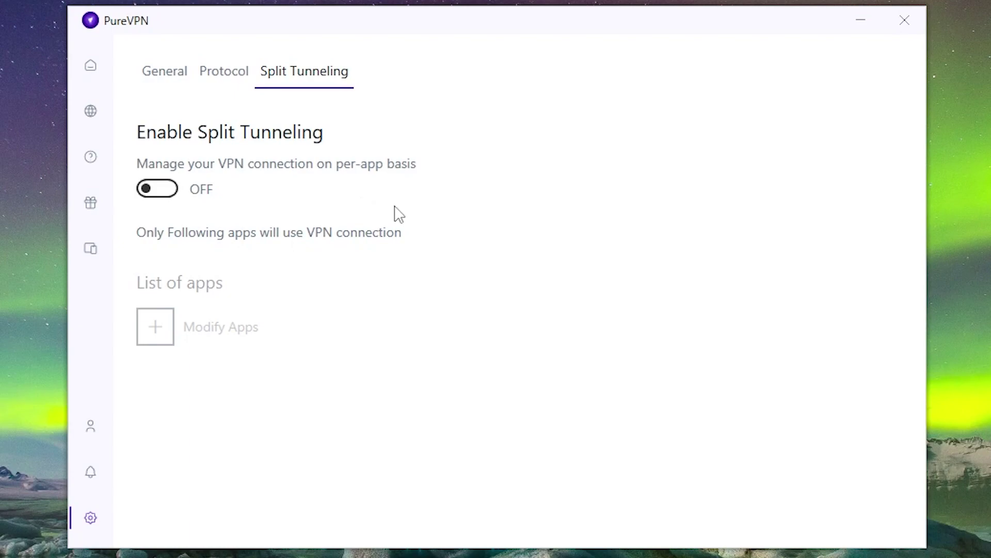
Step: Check Notifications and Subscription Details, then view the Discover more apps for other devices
{"action": "left_click", "coordinate": [89, 478]}
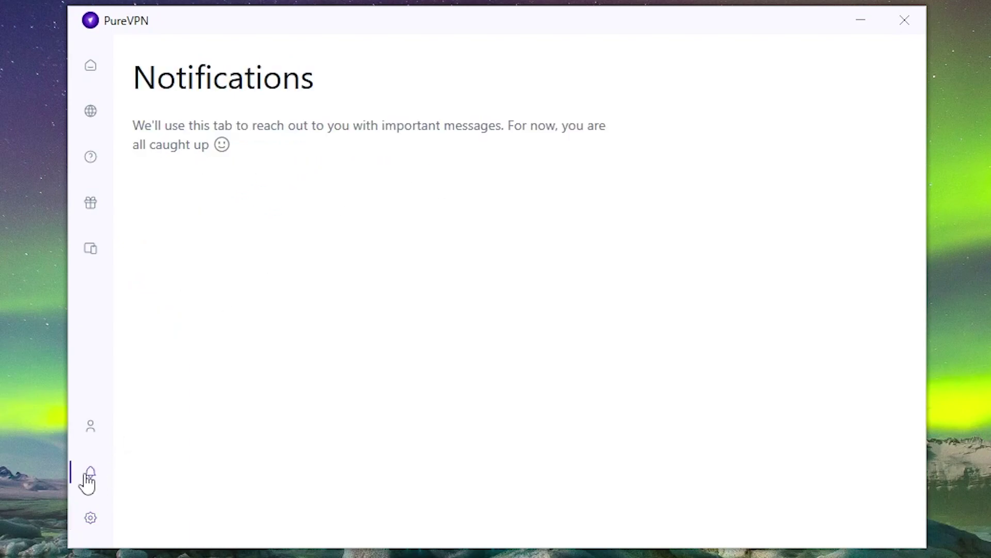
{"action": "left_click", "coordinate": [91, 433]}
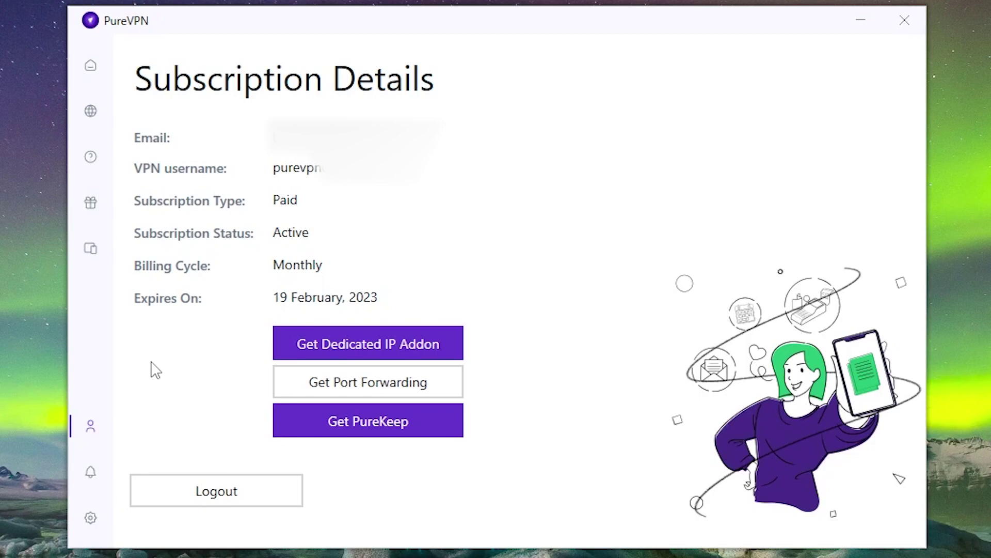
{"action": "left_click", "coordinate": [87, 252]}
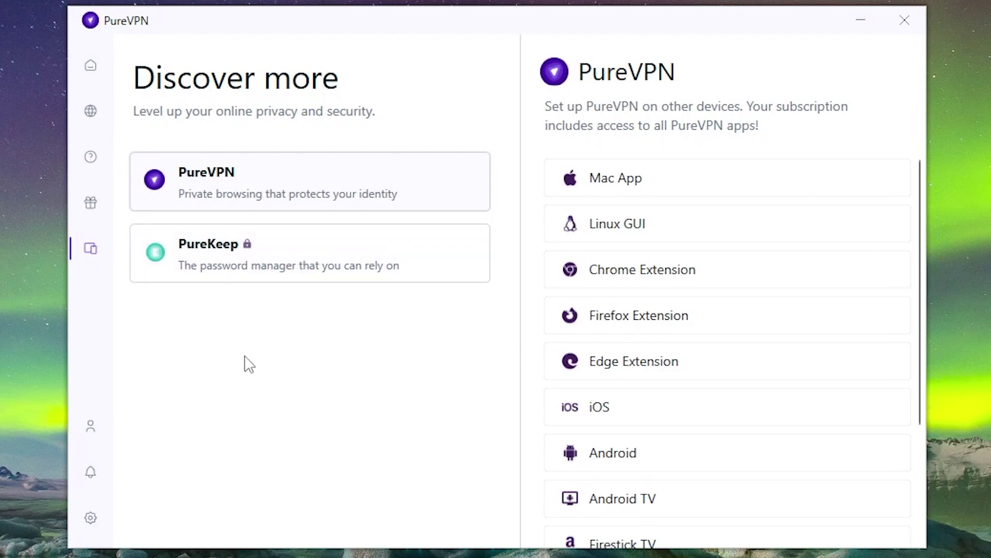
Step: Browse the Invite Friends, Help FAQs, Support Ticket and Live Chat pages, then view Locations
{"action": "left_click", "coordinate": [93, 211]}
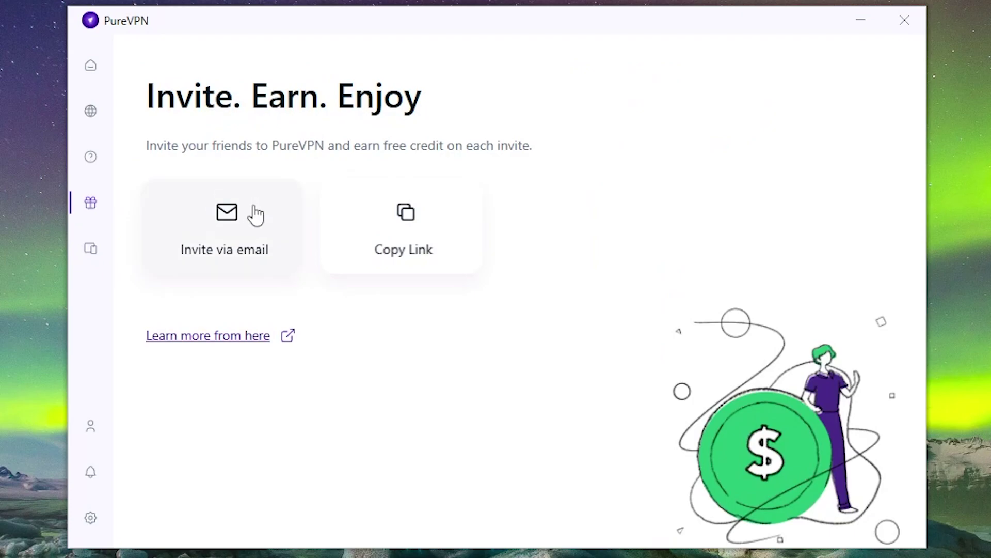
{"action": "left_click", "coordinate": [91, 158]}
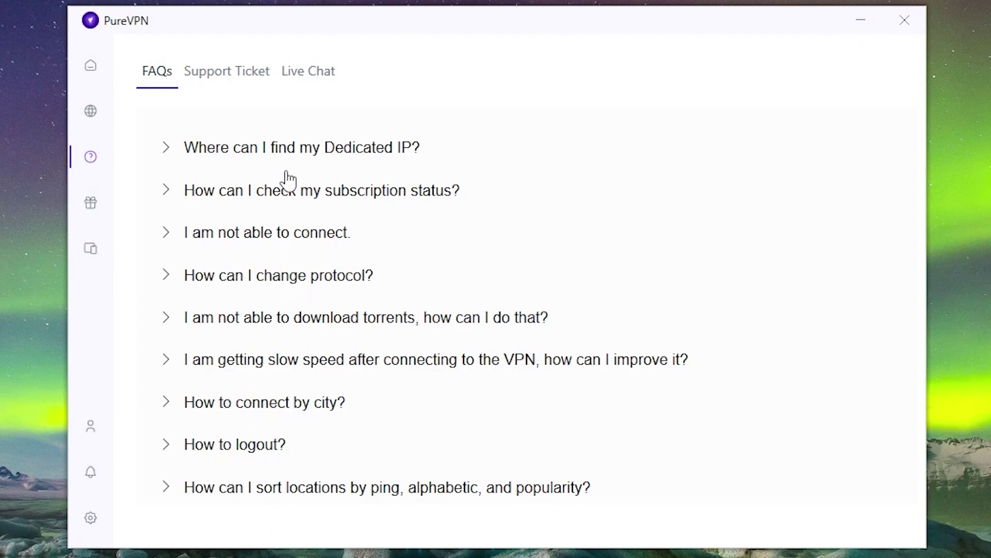
{"action": "left_click", "coordinate": [227, 75]}
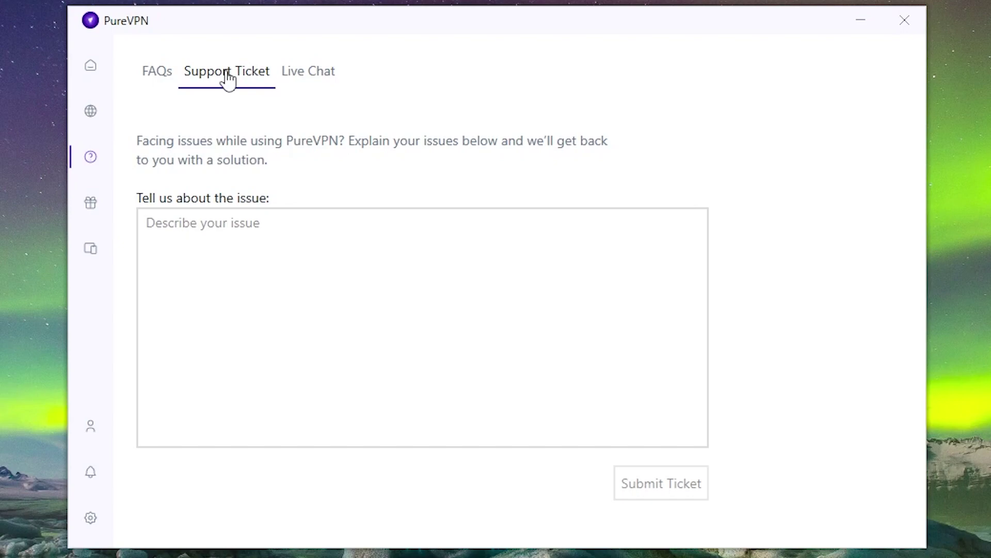
{"action": "left_click", "coordinate": [297, 74]}
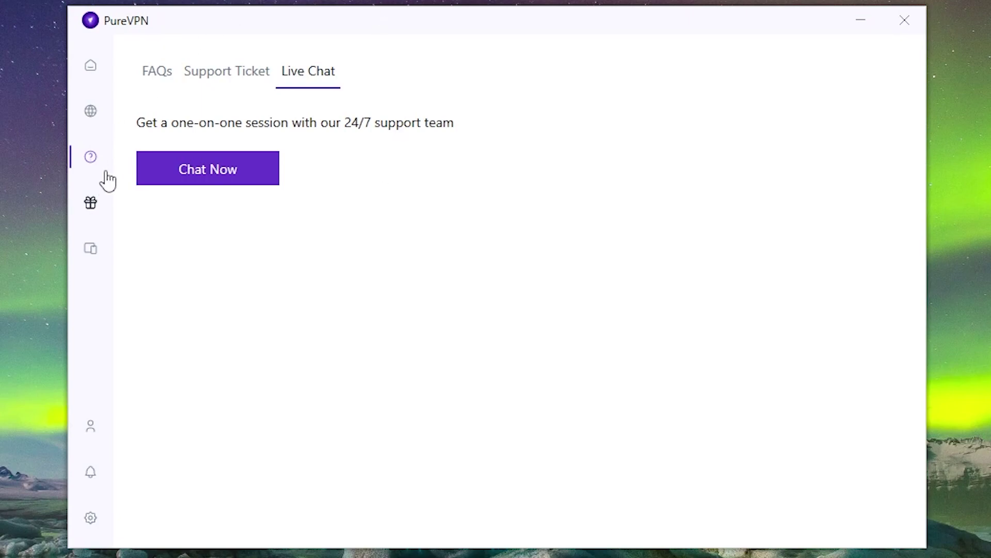
{"action": "left_click", "coordinate": [93, 113]}
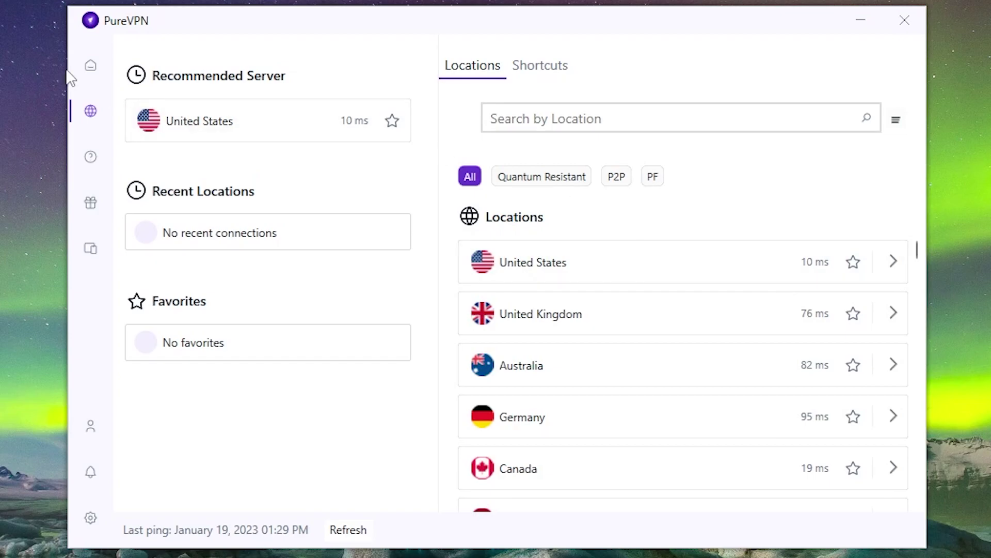
Step: Connect to the recommended United States server in Atlanta and check its connection details
{"action": "left_click", "coordinate": [90, 65]}
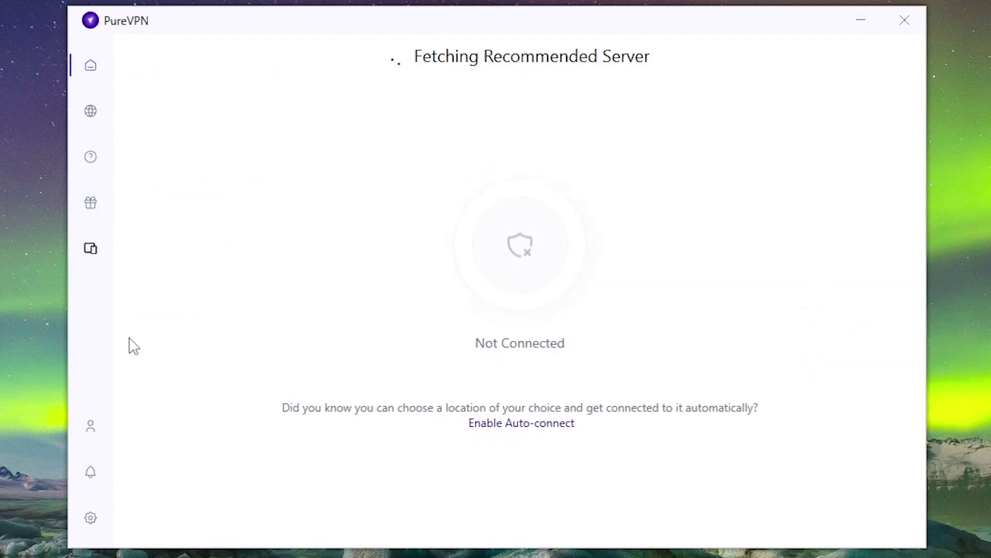
{"action": "left_click", "coordinate": [523, 258]}
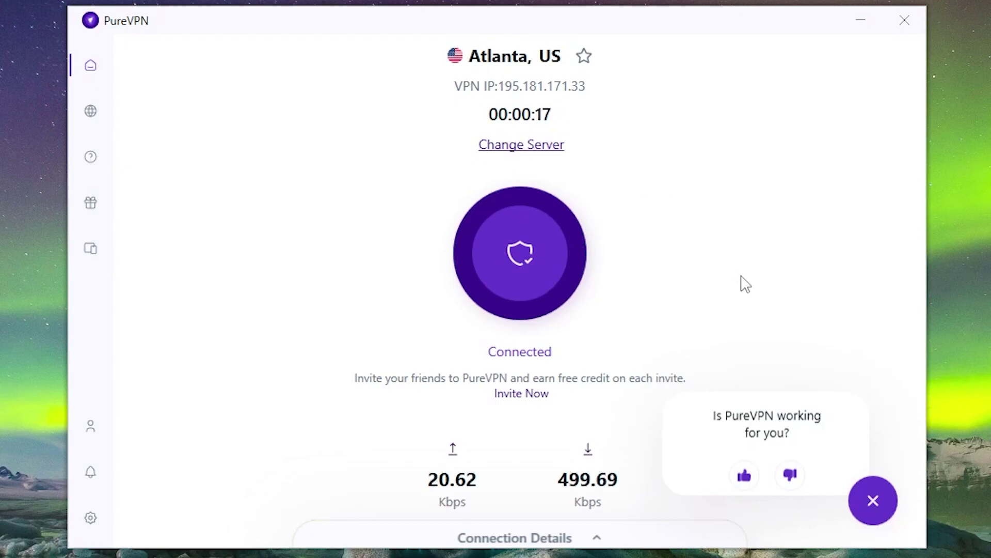
{"action": "left_click", "coordinate": [597, 537]}
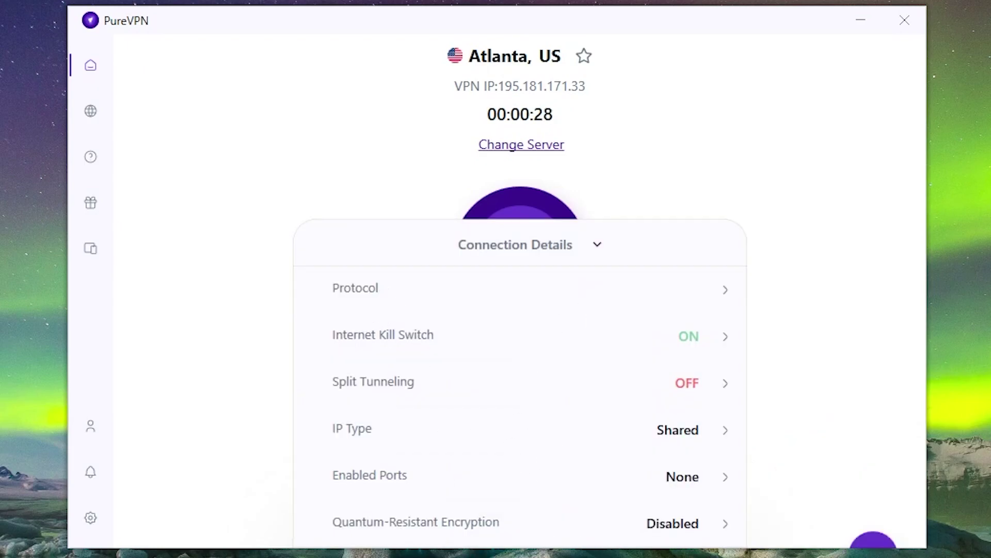
{"action": "left_click", "coordinate": [595, 244]}
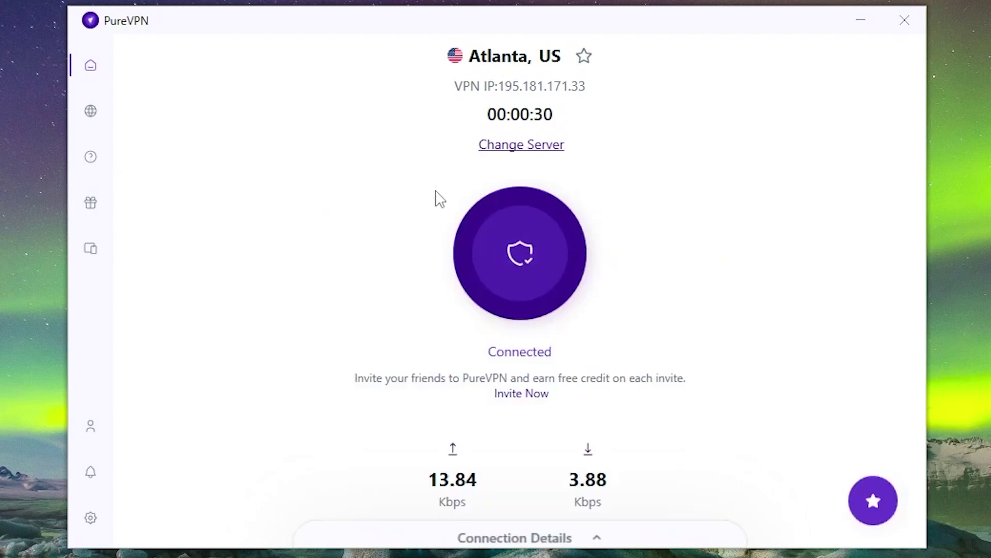
{"action": "left_click", "coordinate": [93, 115]}
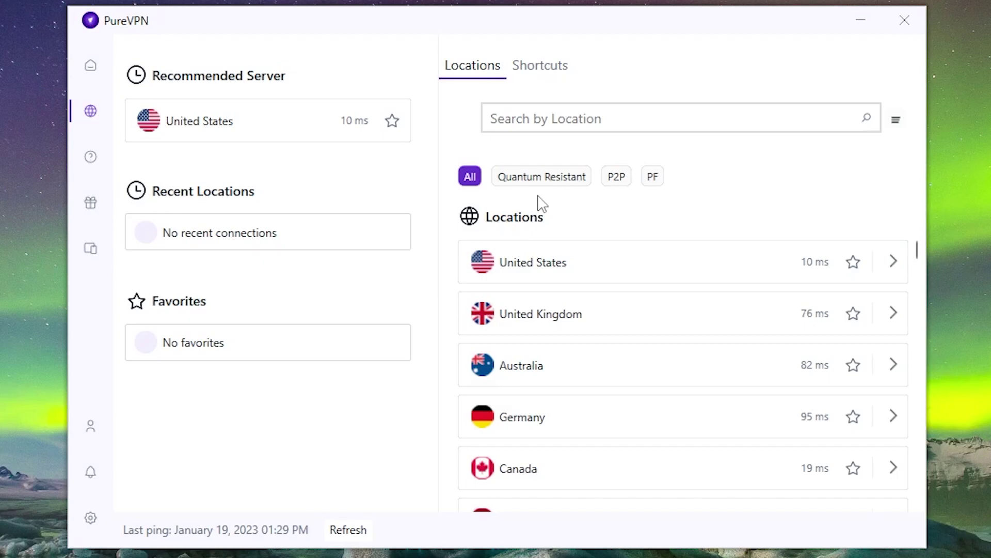
Step: Star United States, then expand its city list and star New York as a favorite
{"action": "left_click", "coordinate": [852, 263]}
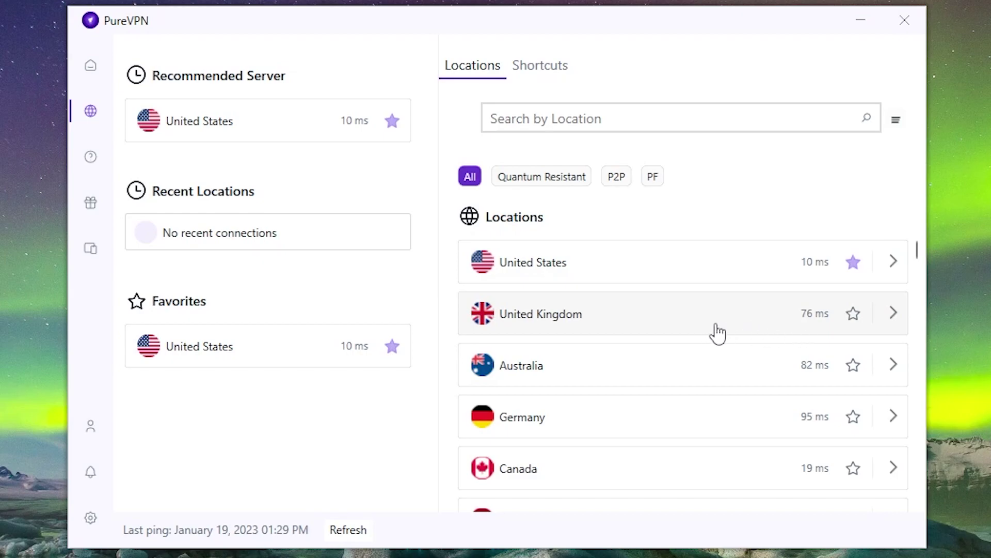
{"action": "left_click", "coordinate": [896, 267]}
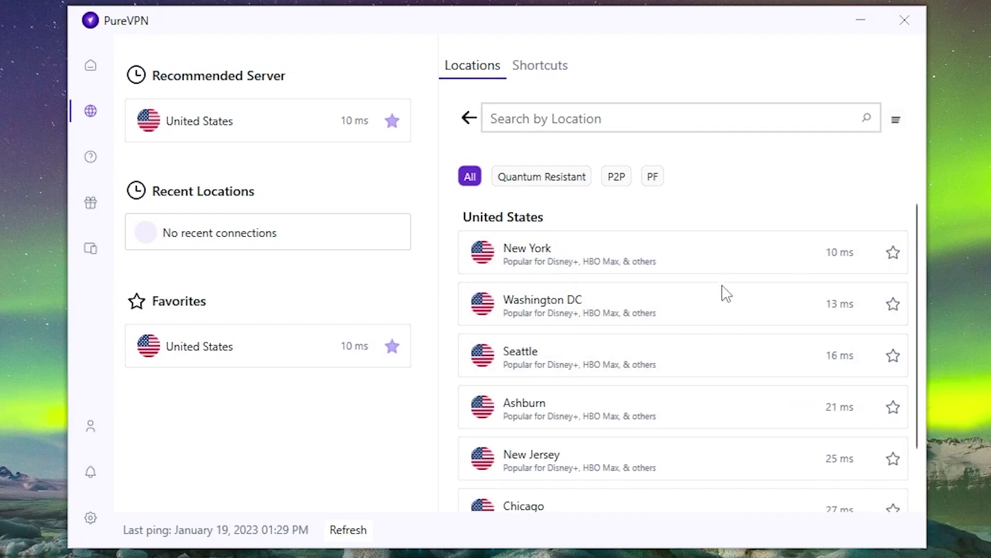
{"action": "scroll", "coordinate": [725, 294], "scroll_direction": "down", "scroll_amount": 3}
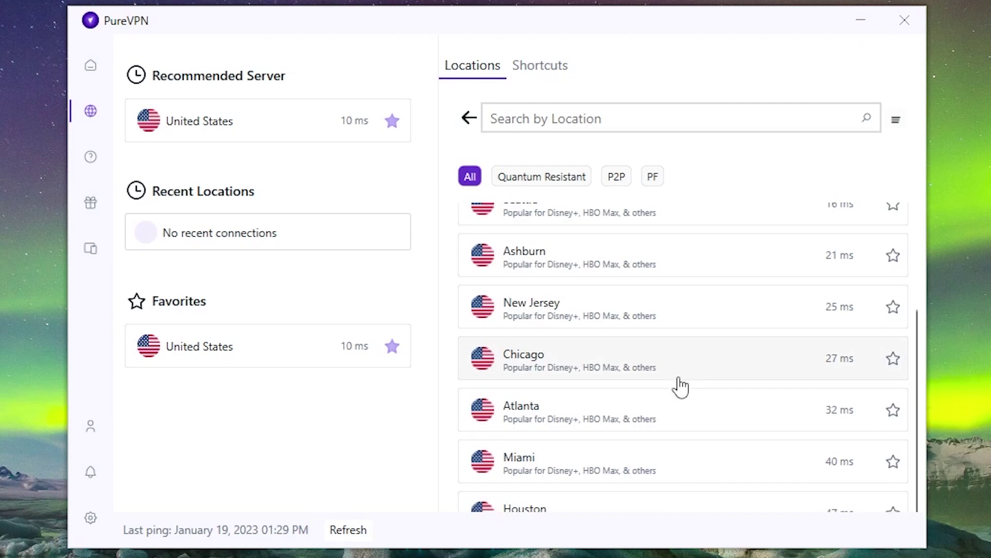
{"action": "scroll", "coordinate": [661, 385], "scroll_direction": "up", "scroll_amount": 1}
{"action": "scroll", "coordinate": [775, 382], "scroll_direction": "down", "scroll_amount": 1}
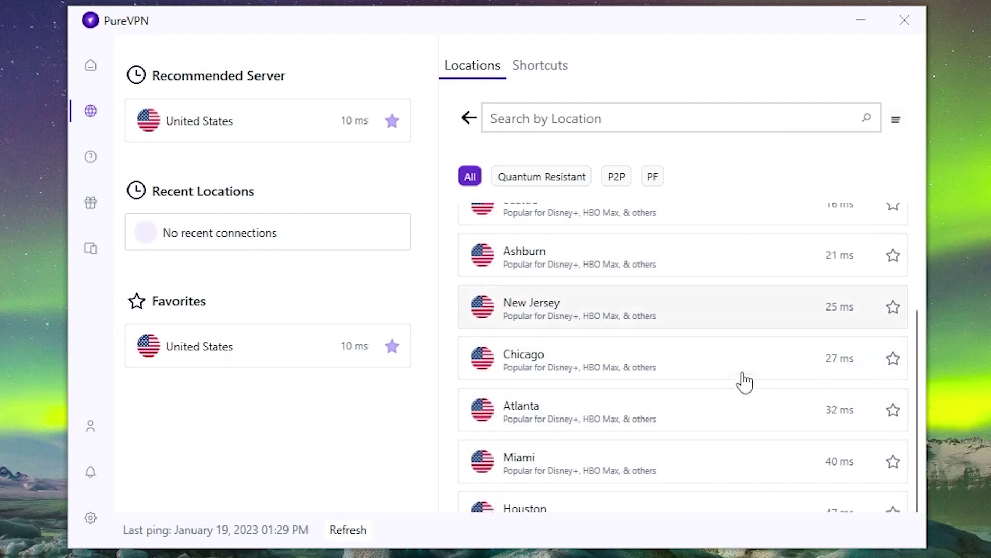
{"action": "scroll", "coordinate": [650, 310], "scroll_direction": "up", "scroll_amount": 3}
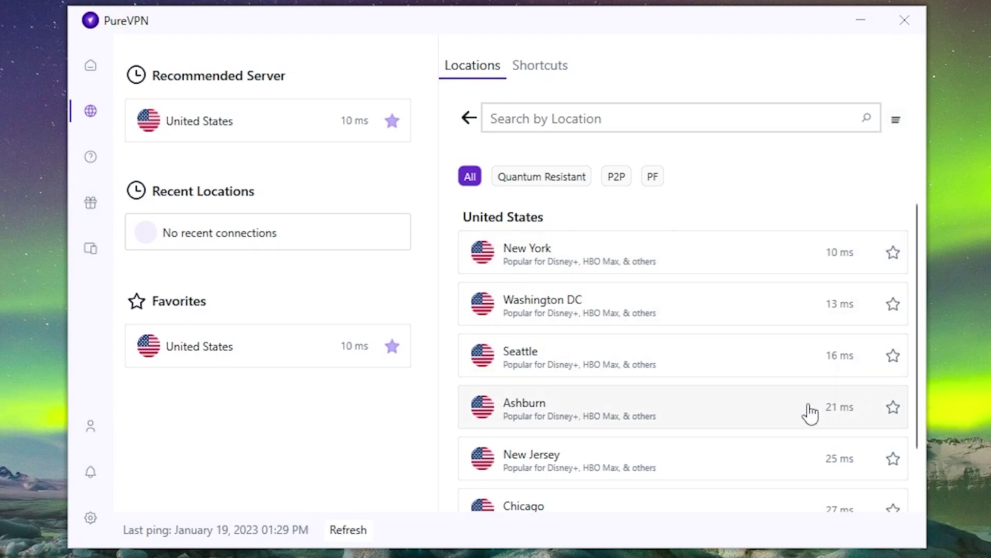
{"action": "left_click", "coordinate": [893, 253]}
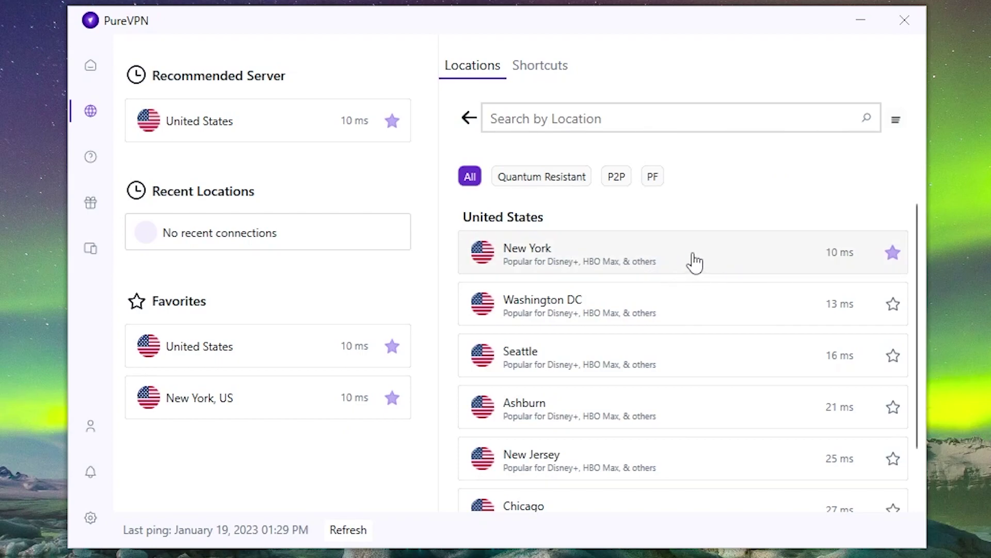
Step: Connect to the New York, US server, answer the feedback card, then disconnect
{"action": "left_click", "coordinate": [583, 256]}
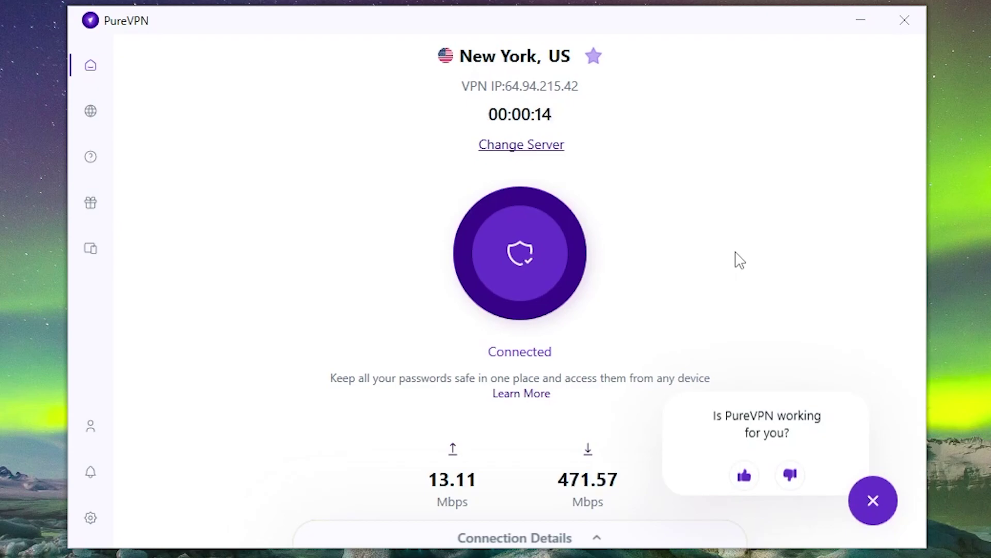
{"action": "left_click", "coordinate": [790, 474]}
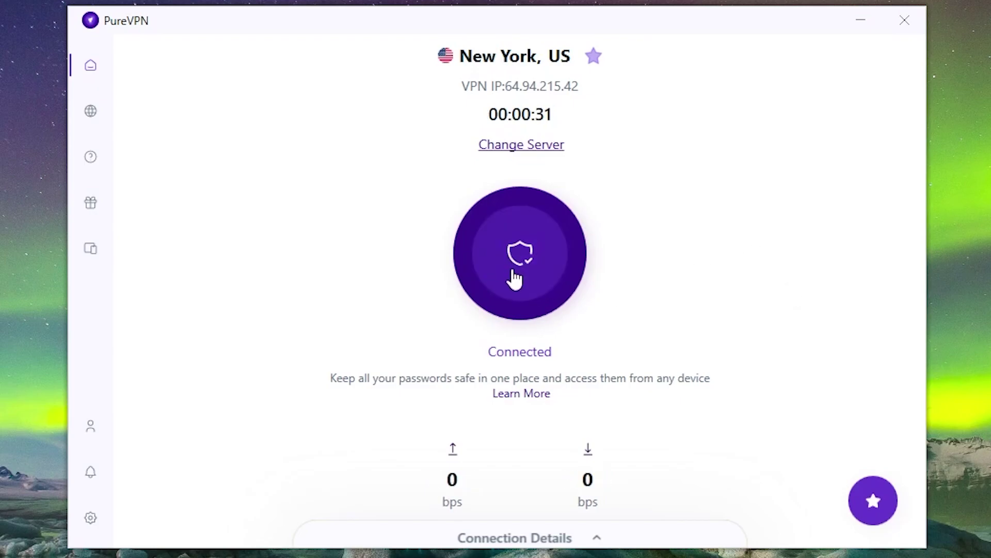
{"action": "left_click", "coordinate": [530, 266]}
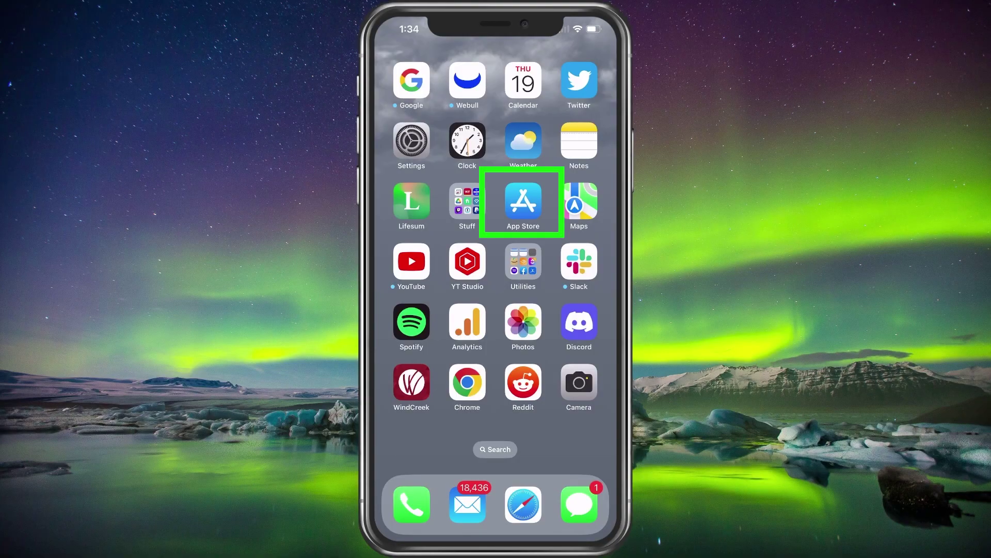
Step: Launch the App Store from the iPhone home screen to get PureVPN
{"action": "left_click", "coordinate": [523, 201]}
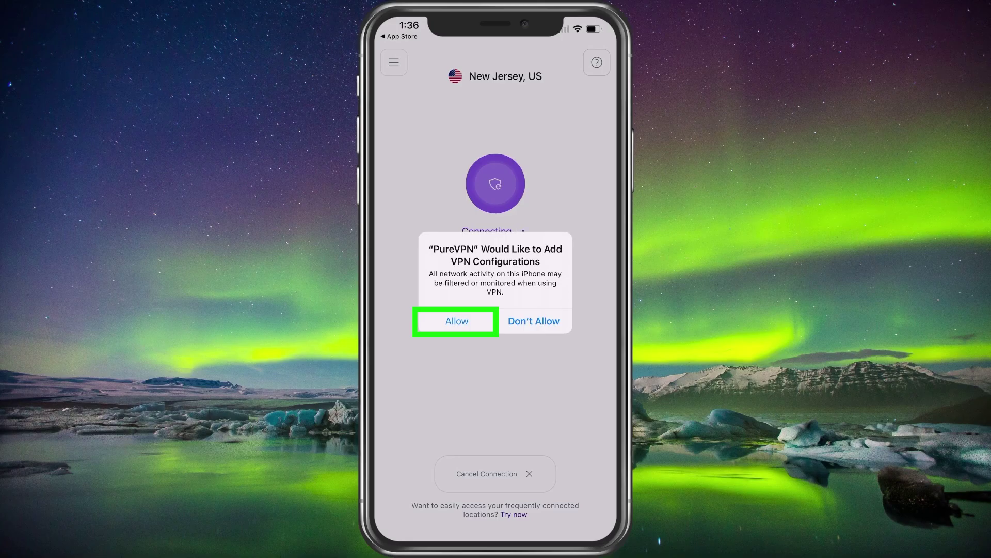
Step: Allow PureVPN to add its VPN configuration so the iPhone connects to New Jersey, US
{"action": "left_click", "coordinate": [457, 321]}
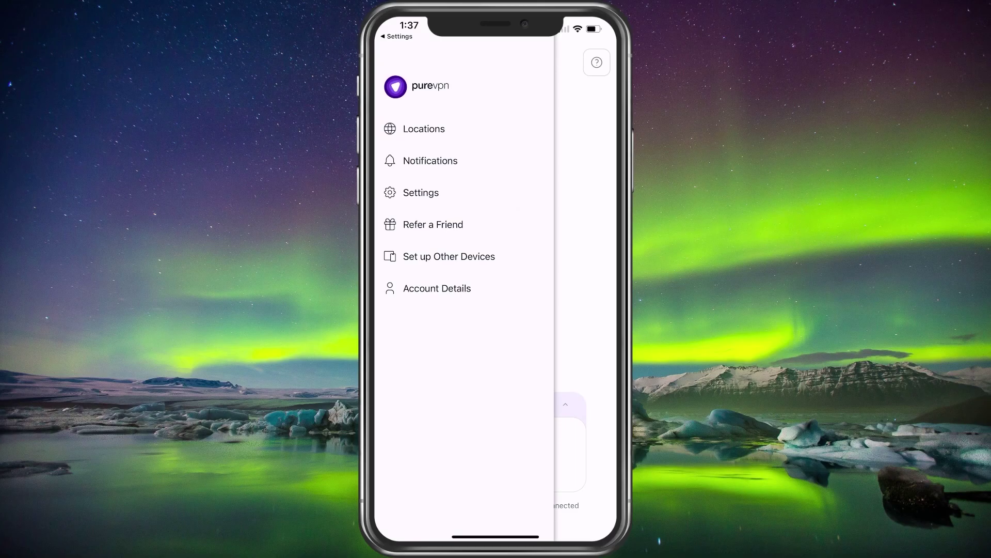
Step: Review the Advanced Connection Protocol setting, keeping automatic protocol selection on
{"action": "left_click", "coordinate": [449, 256]}
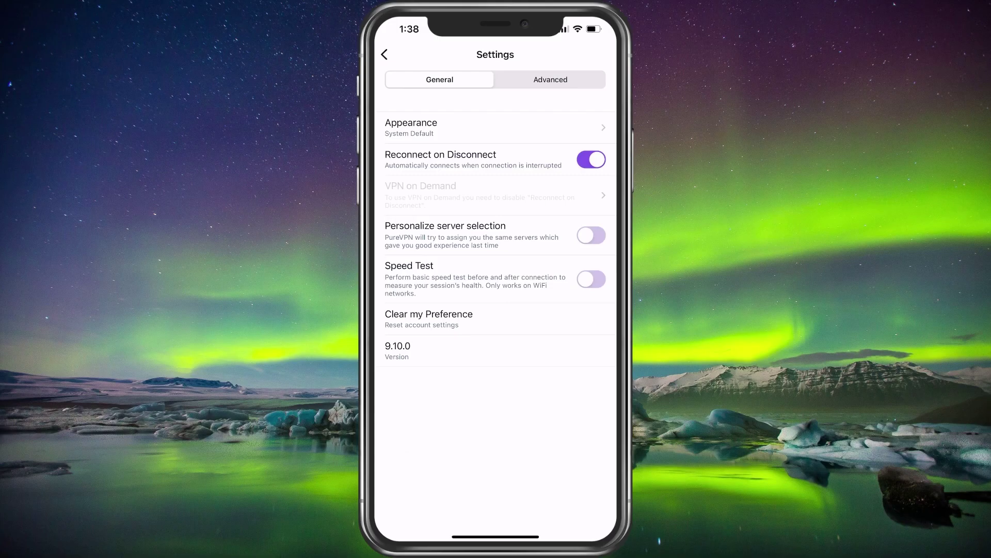
{"action": "left_click", "coordinate": [550, 79]}
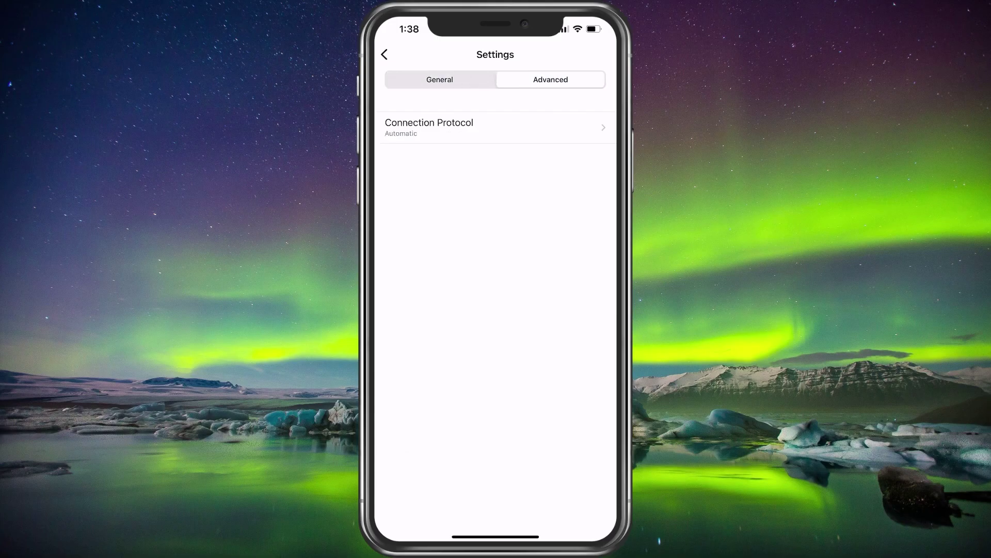
{"action": "left_click", "coordinate": [428, 127]}
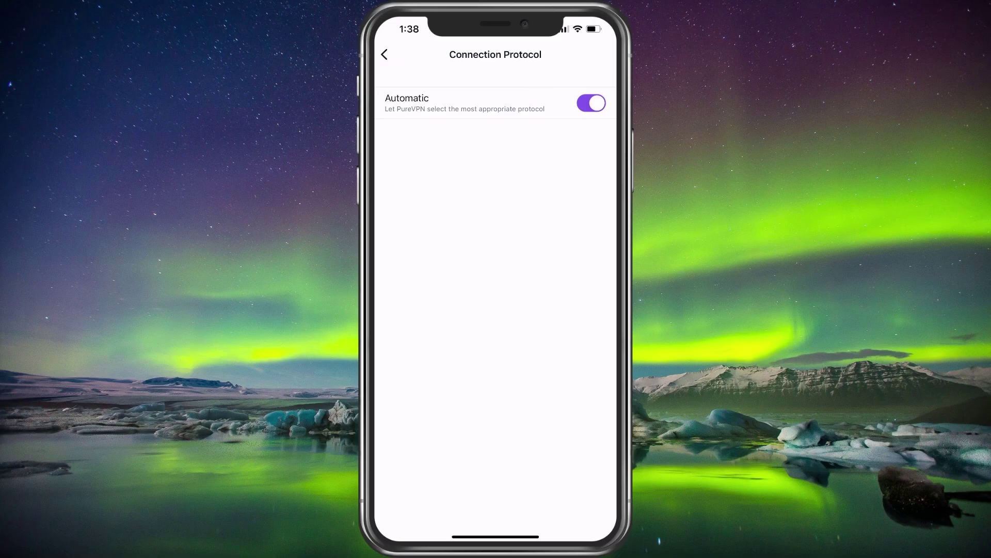
{"action": "left_click", "coordinate": [591, 103]}
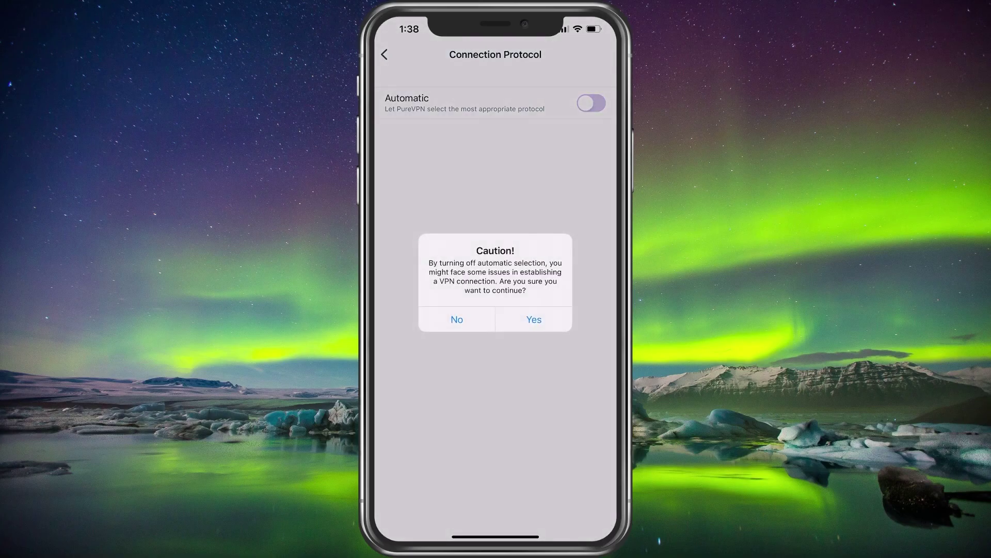
{"action": "left_click", "coordinate": [457, 320]}
{"action": "left_click", "coordinate": [384, 54]}
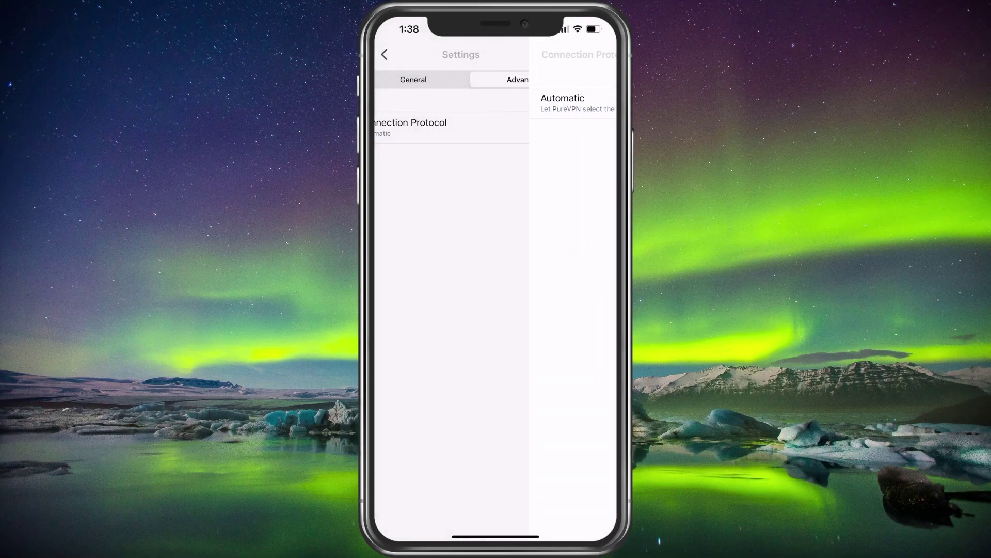
Step: Set the General Appearance theme to Dark and return to the main screen
{"action": "left_click", "coordinate": [440, 79]}
{"action": "left_click", "coordinate": [411, 127]}
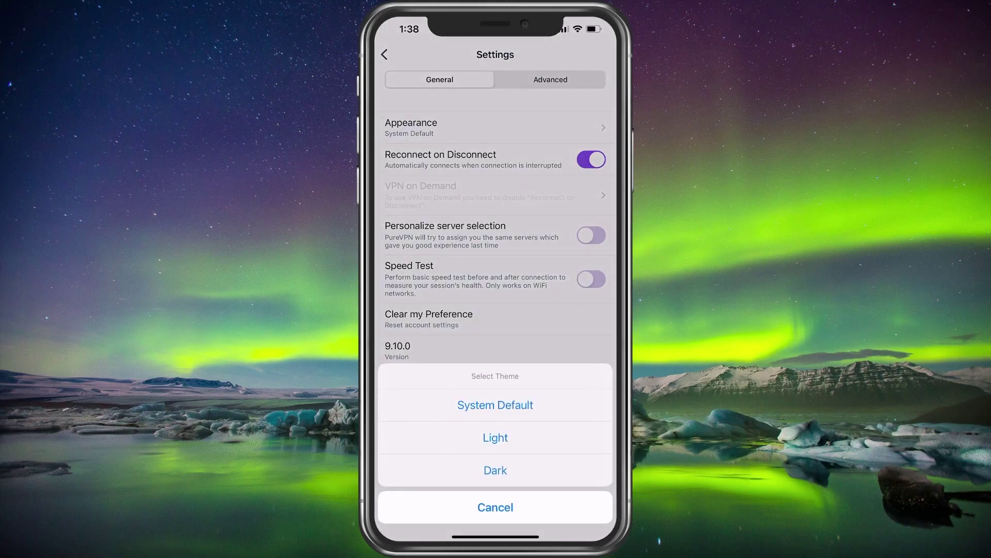
{"action": "left_click", "coordinate": [495, 470]}
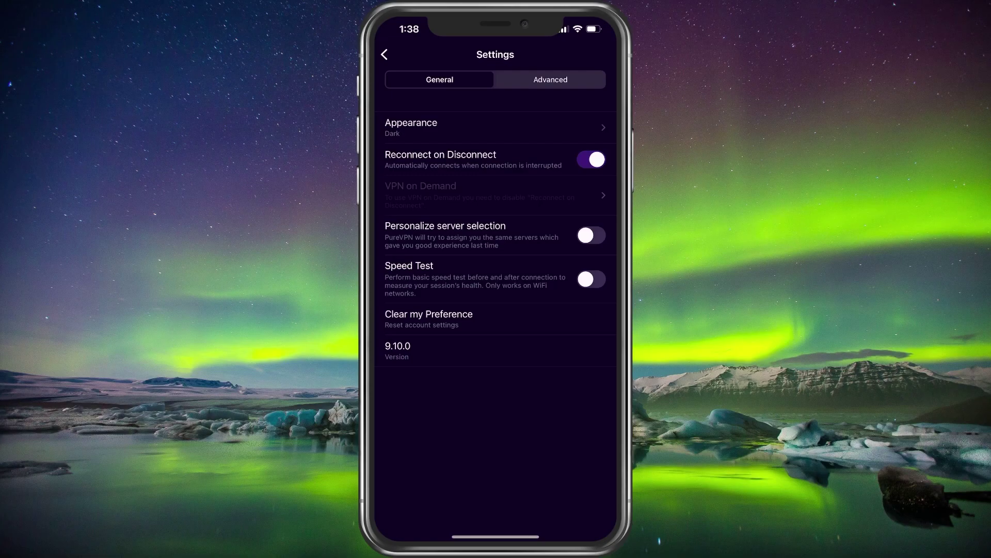
{"action": "left_click", "coordinate": [384, 55]}
{"action": "left_click", "coordinate": [394, 62]}
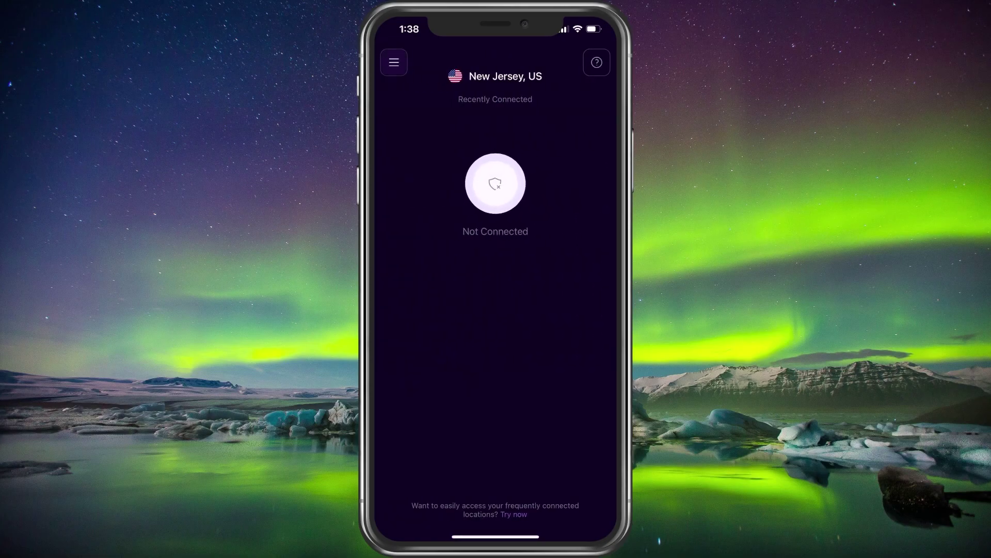